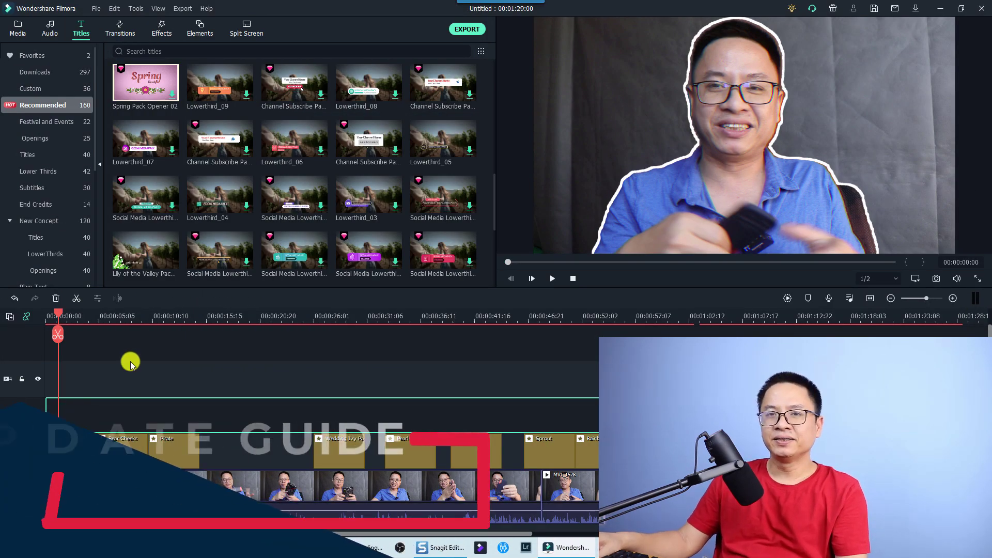
# Step: Check for available updates to the video editor
pyautogui.press('space')
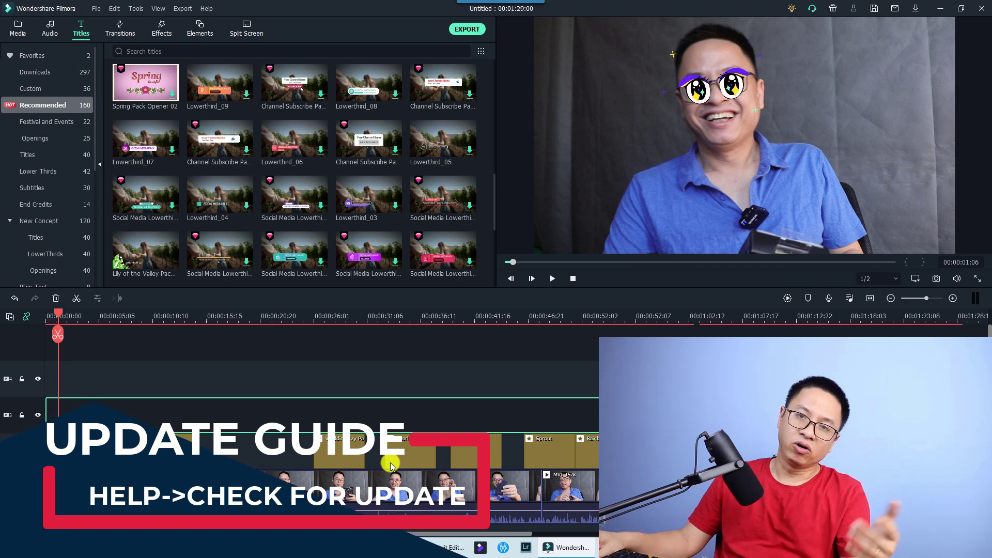
pyautogui.click(206, 8)
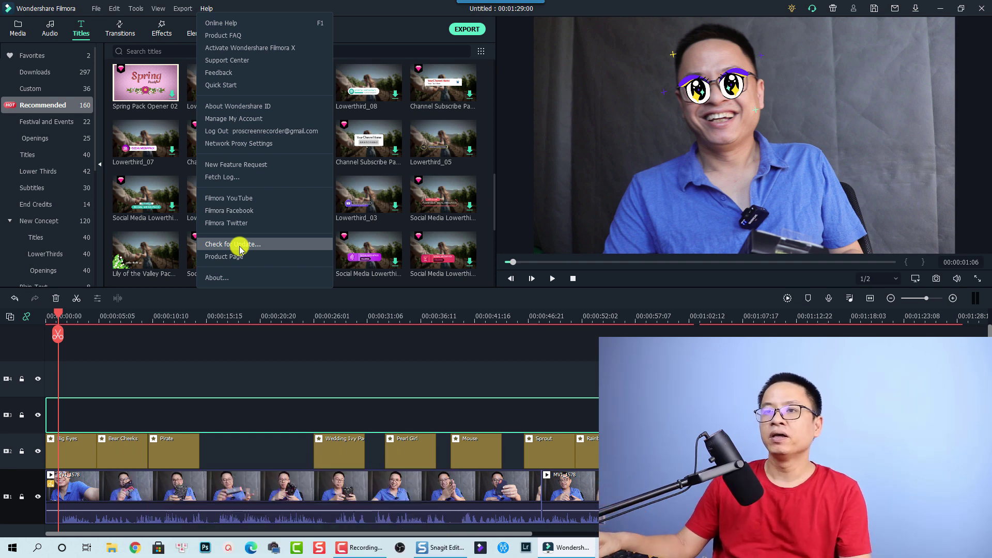
pyautogui.click(240, 248)
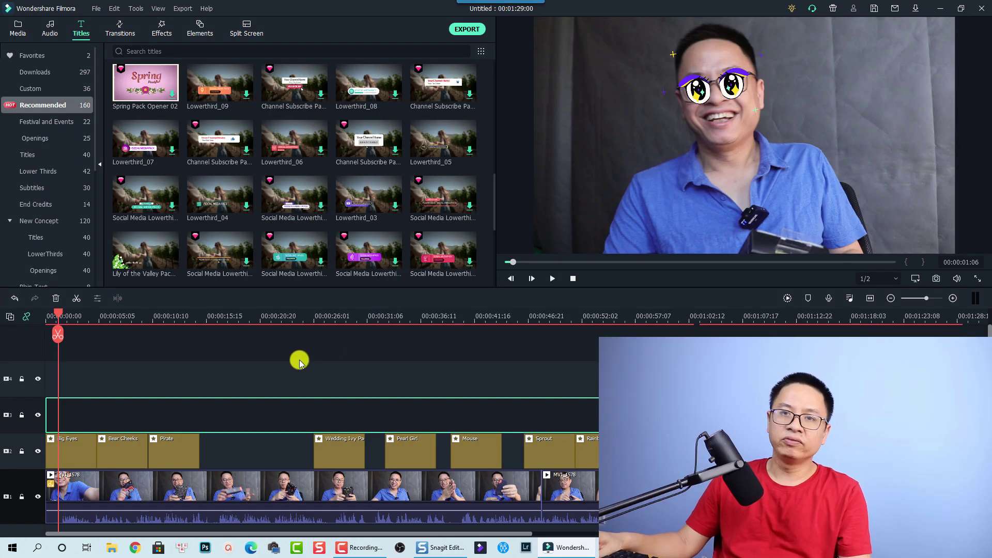
pyautogui.click(300, 362)
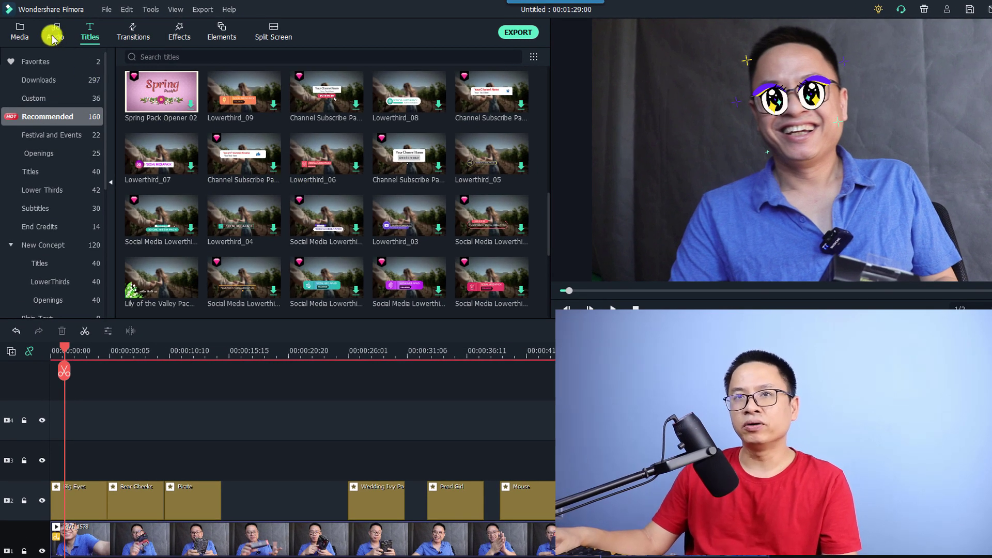
# Step: Add the recommended title Gaming Set FPS Title 1 to video track 3 as a trial resource and preview it at about 20 seconds
pyautogui.click(51, 118)
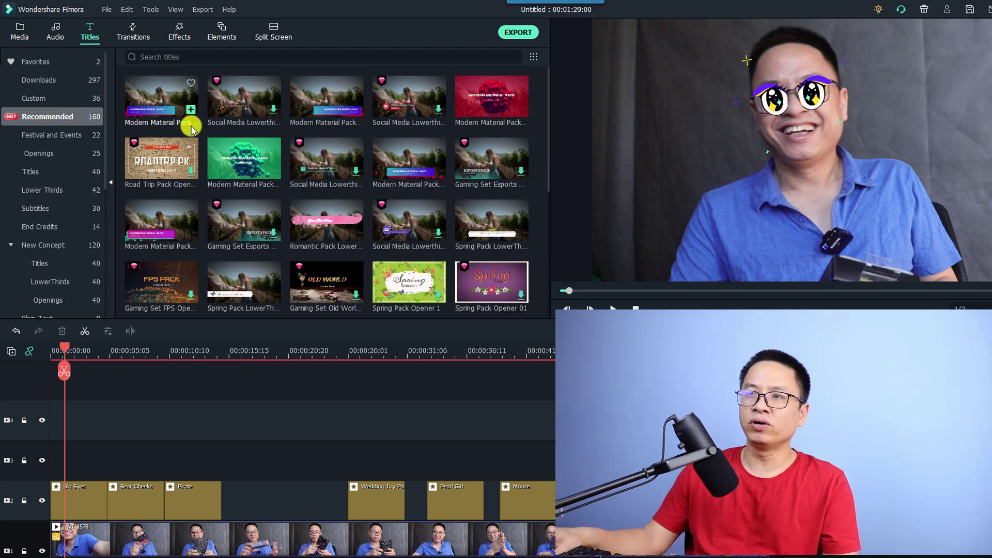
pyautogui.scroll(-10, 364, 178)
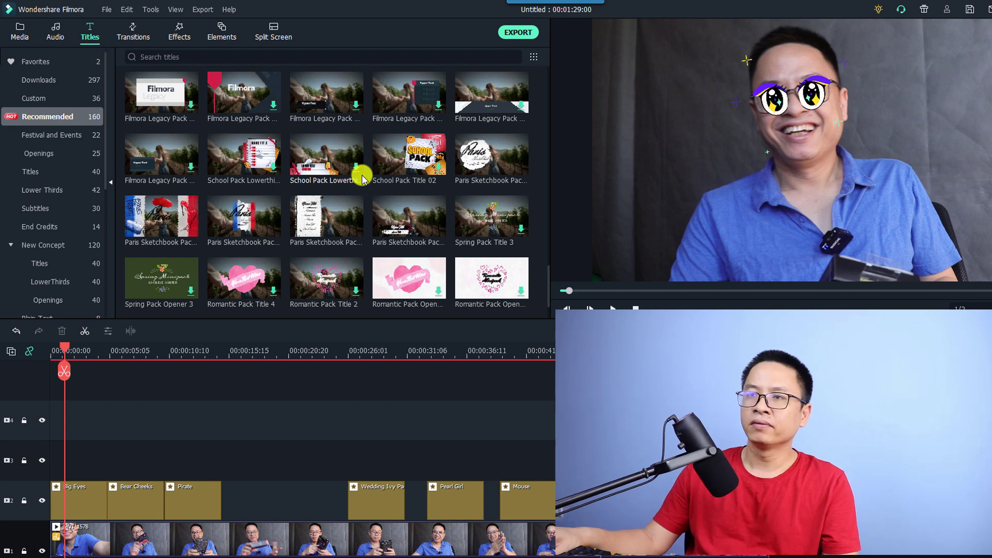
pyautogui.scroll(5, 362, 173)
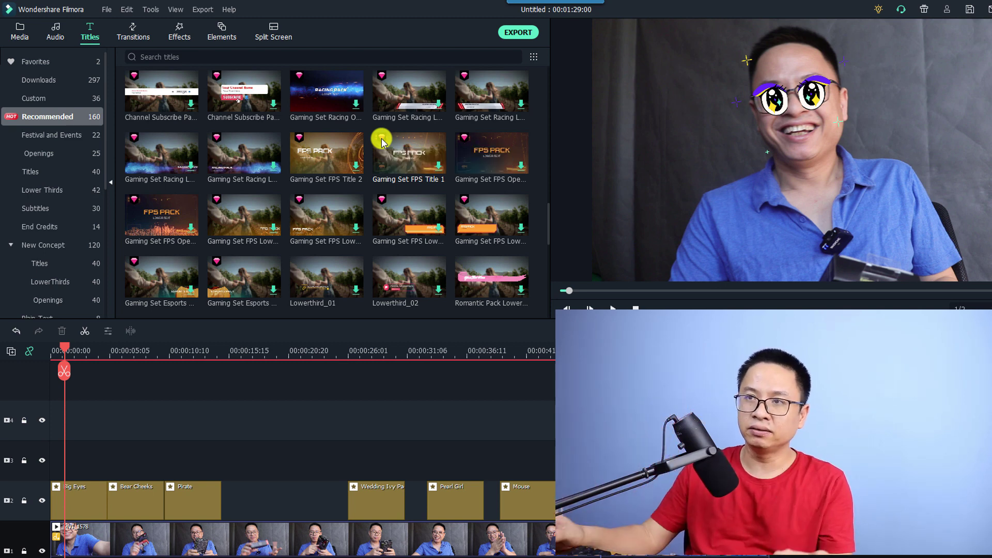
pyautogui.click(415, 165)
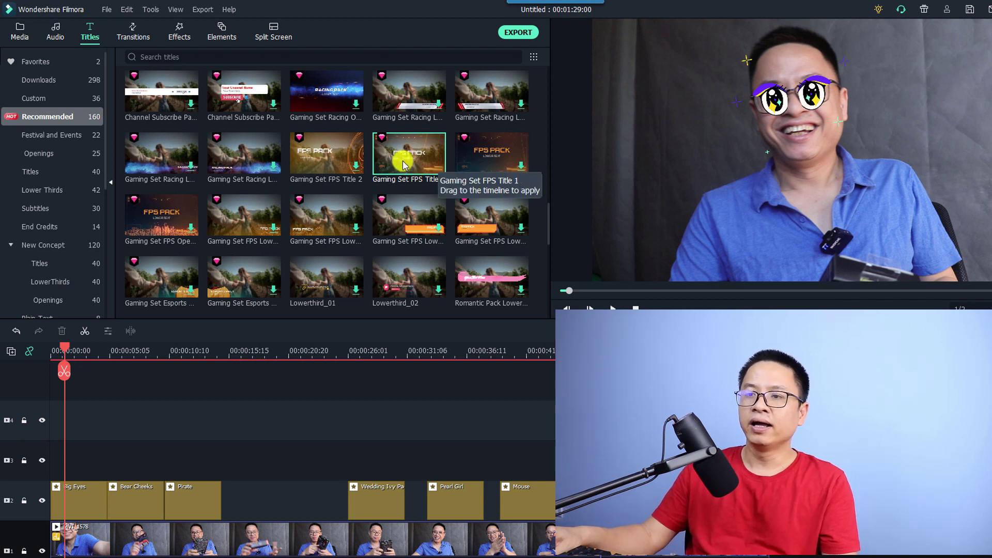
pyautogui.moveTo(402, 164); pyautogui.dragTo(279, 492)
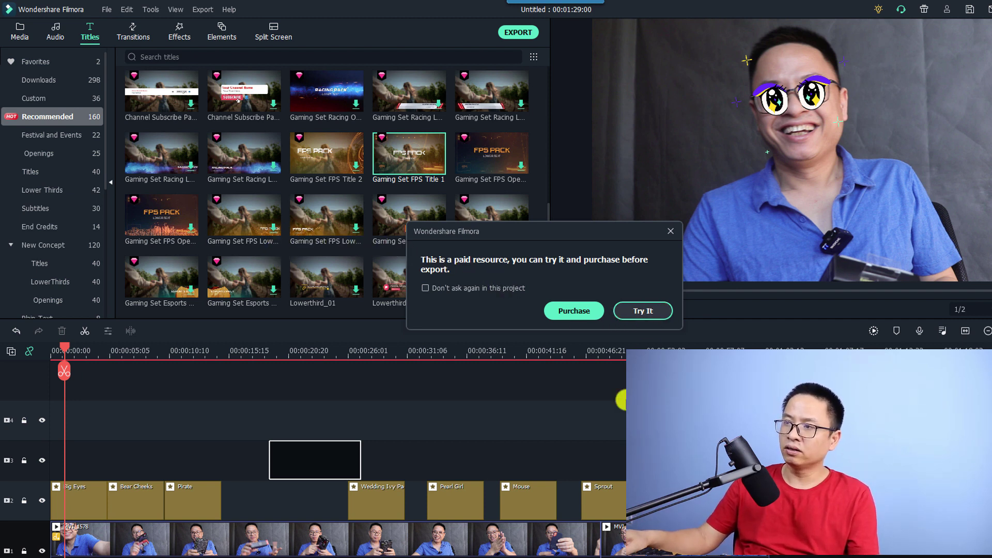
pyautogui.click(286, 355)
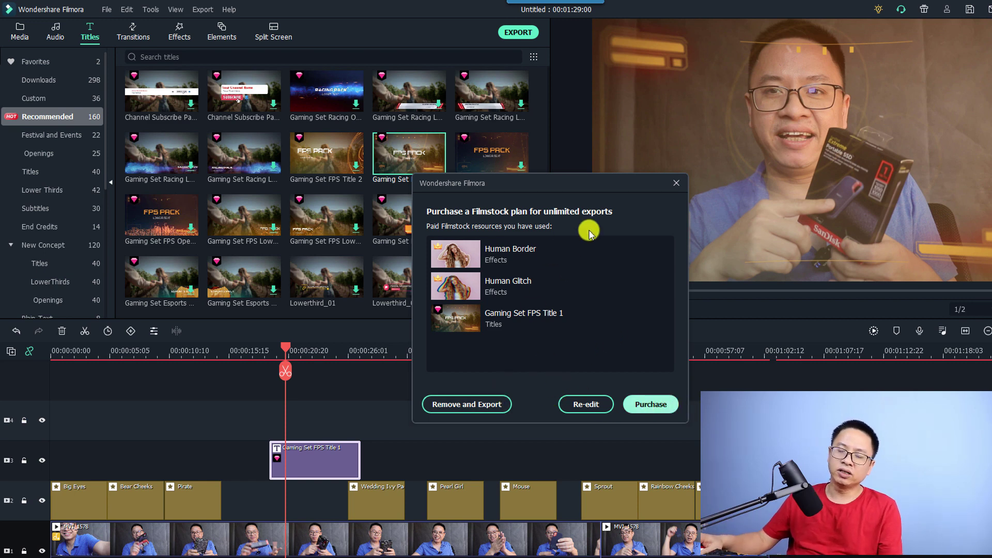
# Step: View the Filmora Add-ons and Assets Bundle plans on the purchase page in the browser and return to Filmora
pyautogui.click(667, 408)
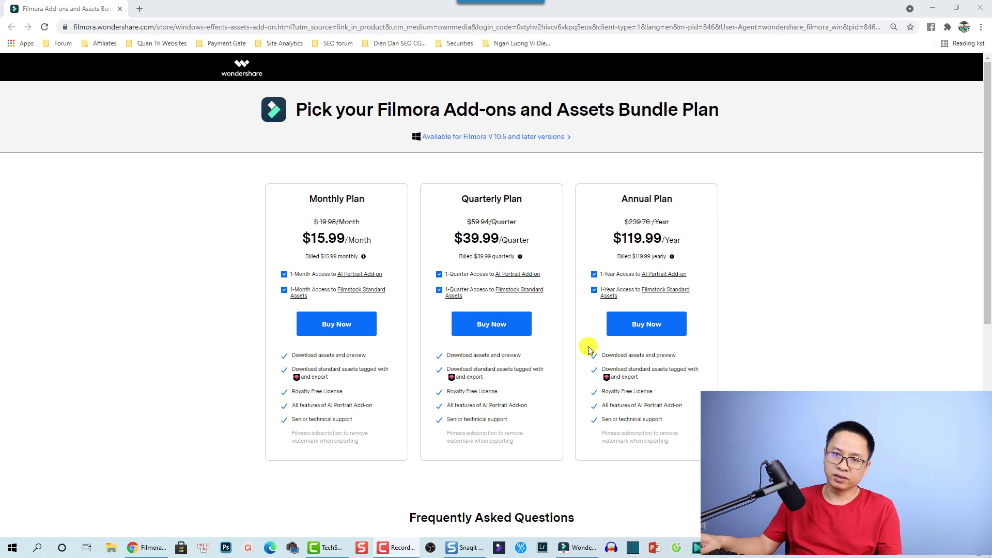
pyautogui.click(585, 549)
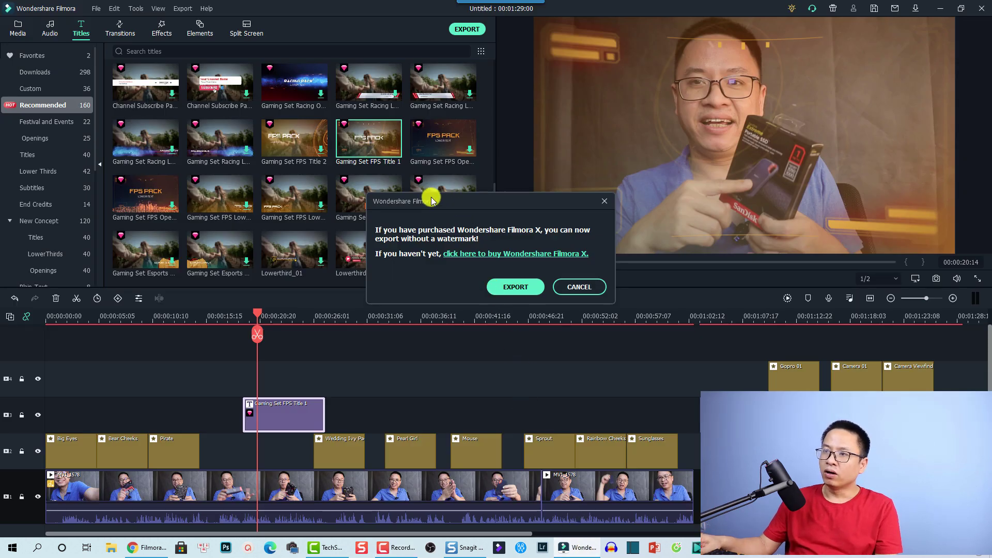
# Step: Proceed with the export to review the paid Filmstock resources used in the project, and dismiss the purchase notice
pyautogui.moveTo(437, 204); pyautogui.dragTo(453, 194)
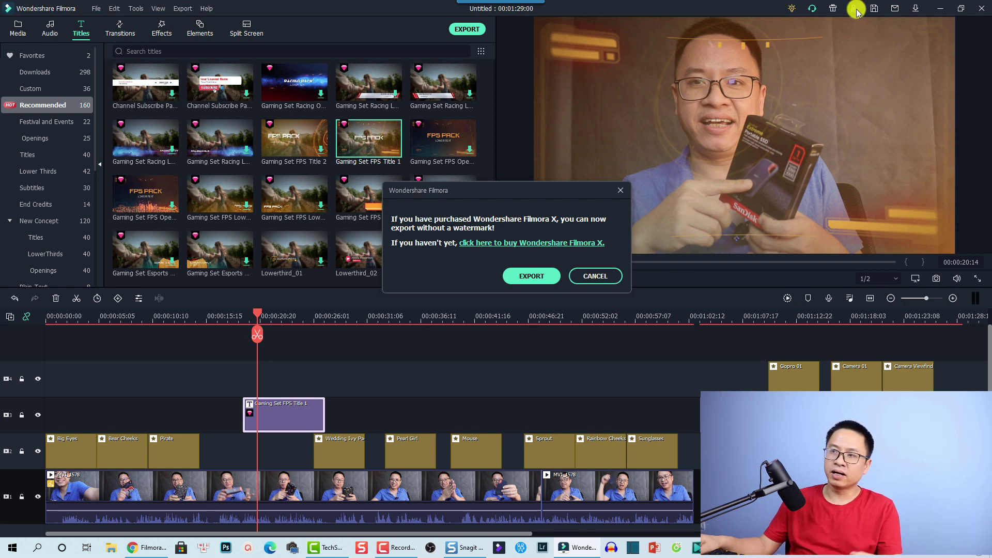
pyautogui.moveTo(519, 193); pyautogui.dragTo(510, 194)
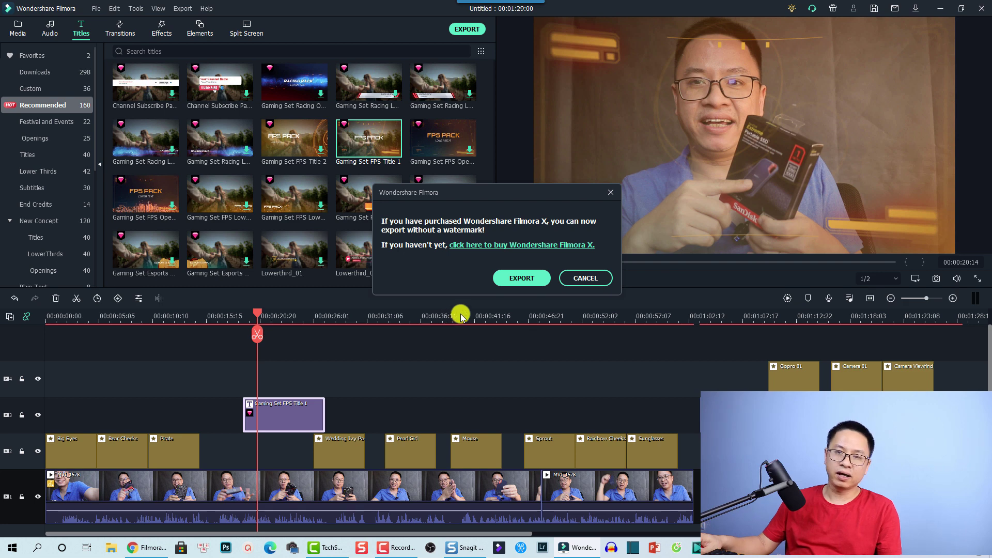
pyautogui.click(531, 278)
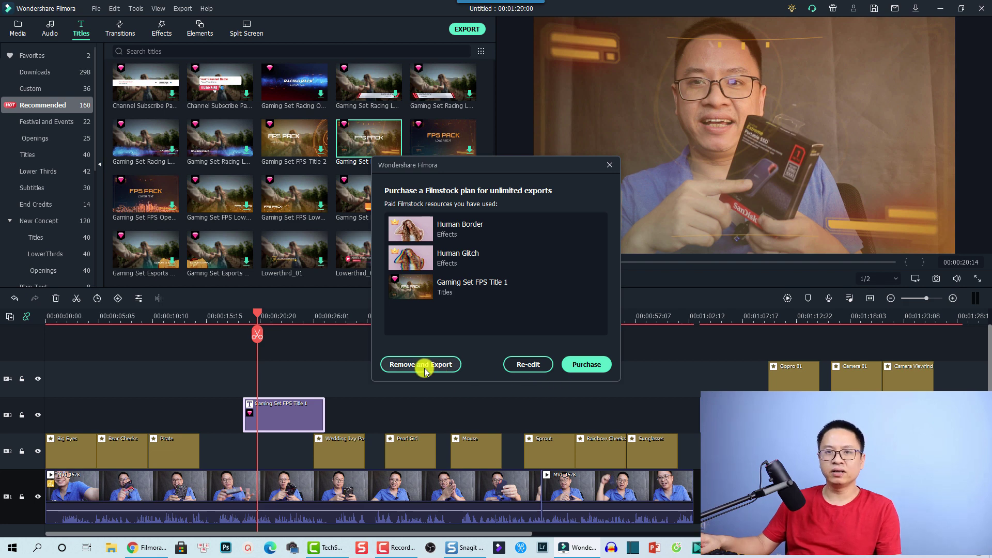
pyautogui.press('Escape')
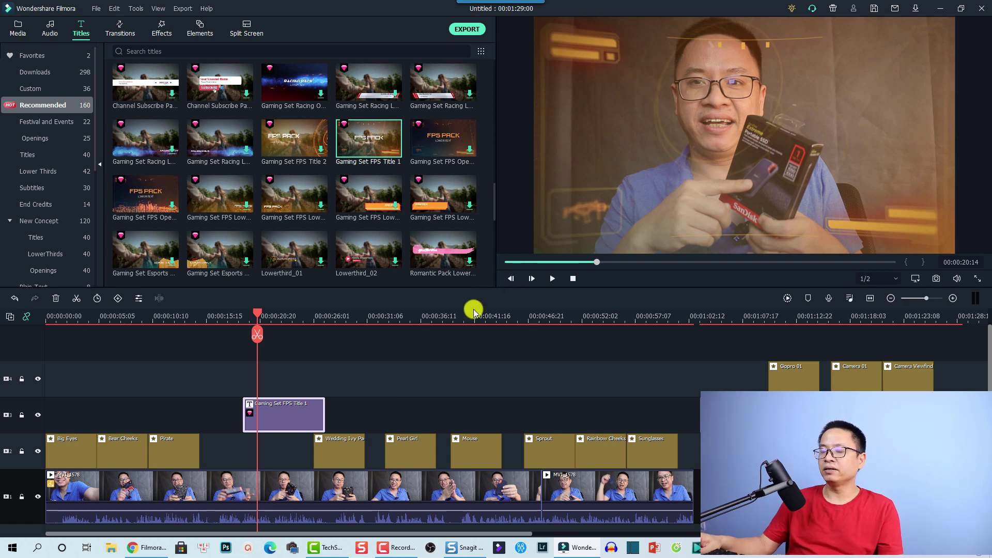
# Step: View the local MP4 export settings and close them without exporting
pyautogui.hotkey('ctrl', 'e')
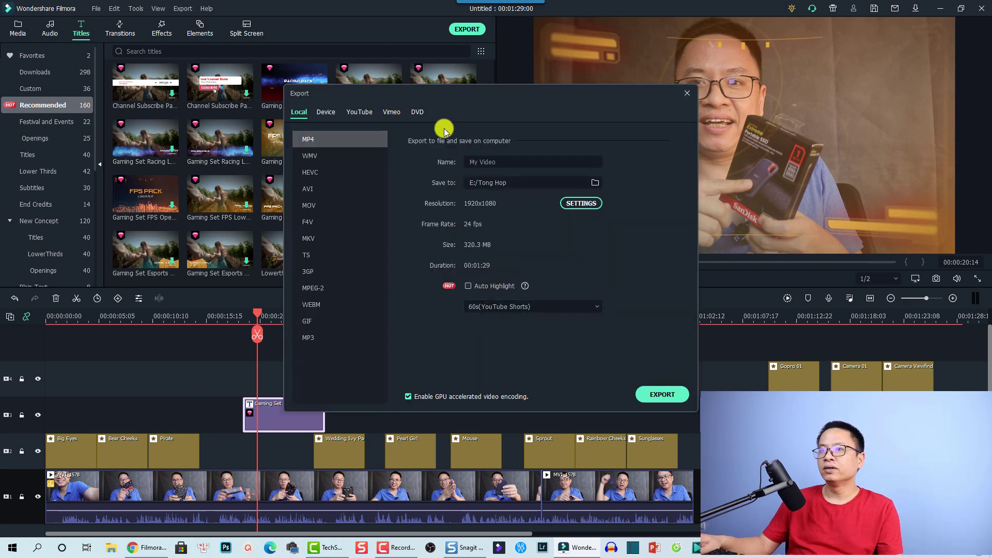
pyautogui.moveTo(519, 102); pyautogui.dragTo(528, 108)
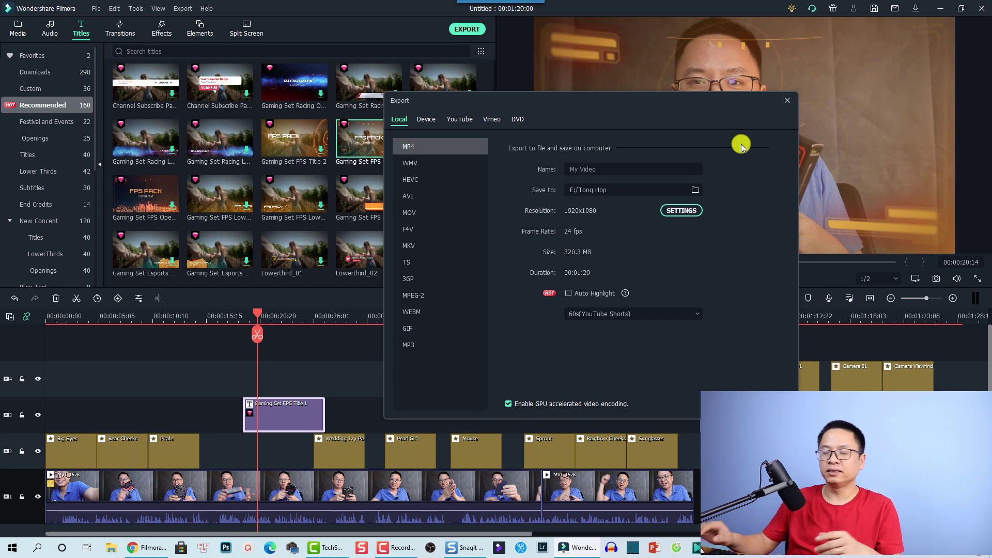
pyautogui.click(787, 102)
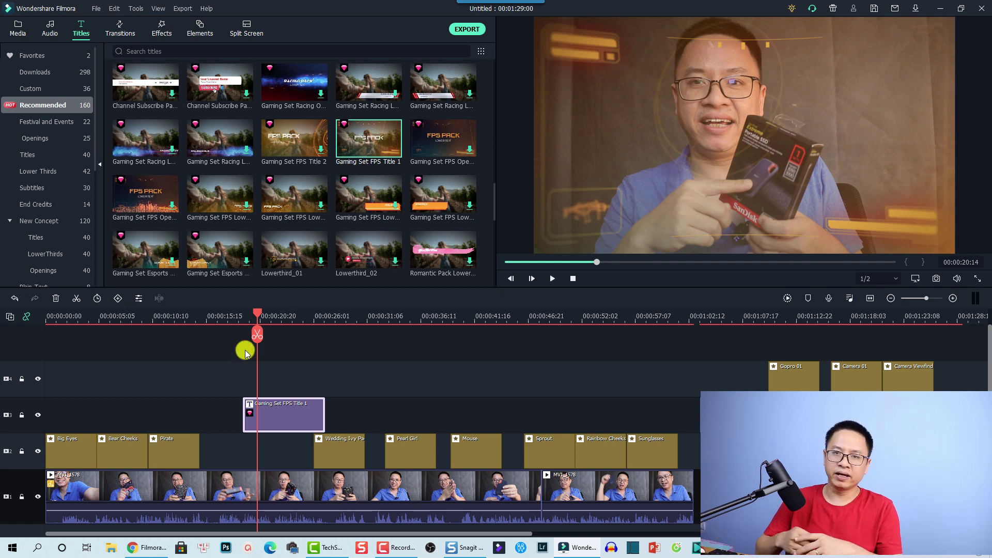
# Step: Look through the built-in media, audio and title libraries
pyautogui.click(47, 107)
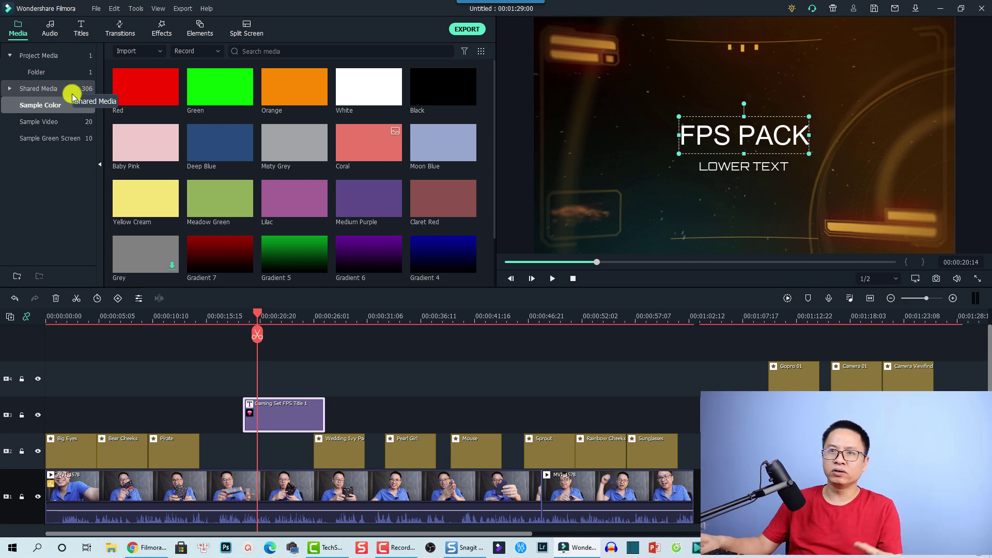
pyautogui.click(47, 33)
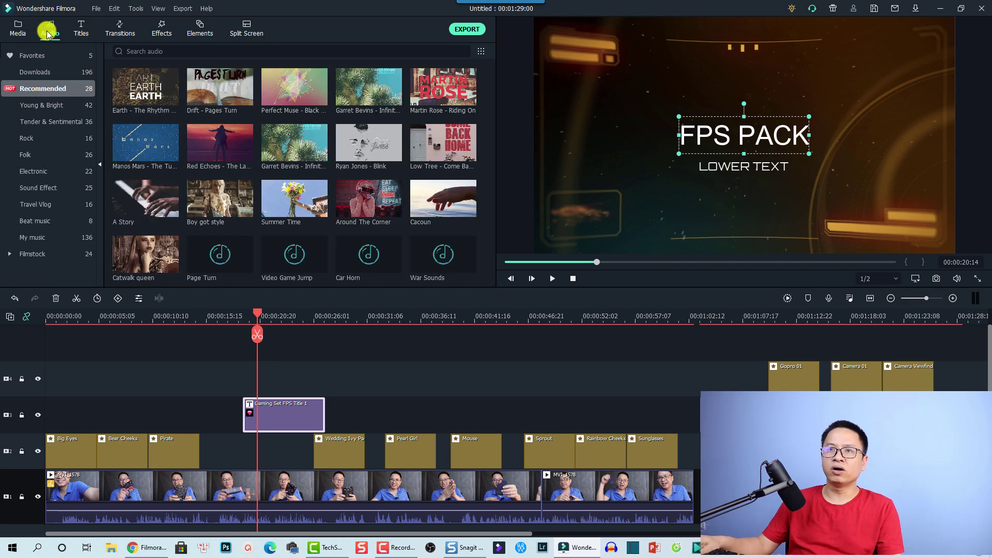
pyautogui.click(81, 31)
# Step: Examine the transition library's categories, including Favorites, Downloads, Recommended and the Filmstock packs
pyautogui.click(120, 31)
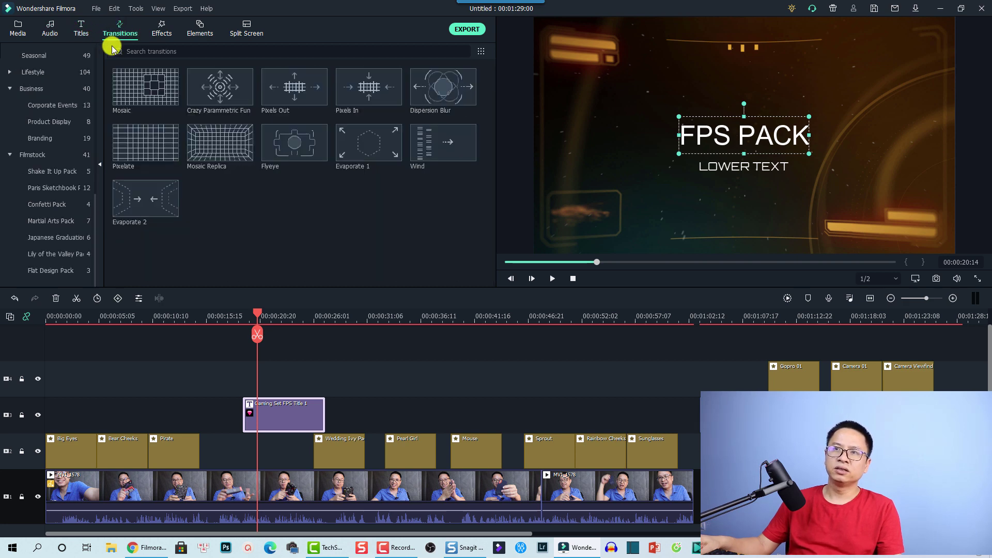
pyautogui.scroll(5, 52, 104)
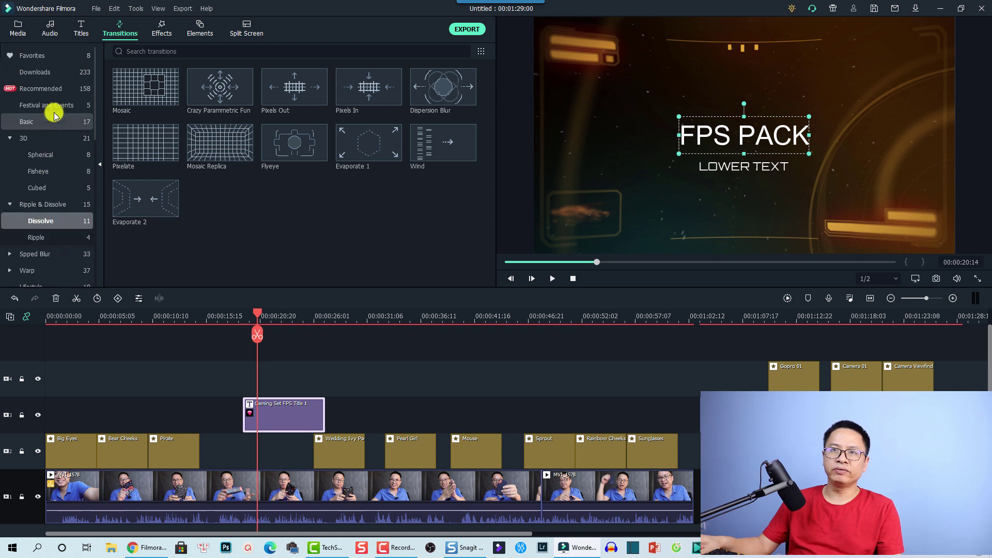
pyautogui.click(34, 55)
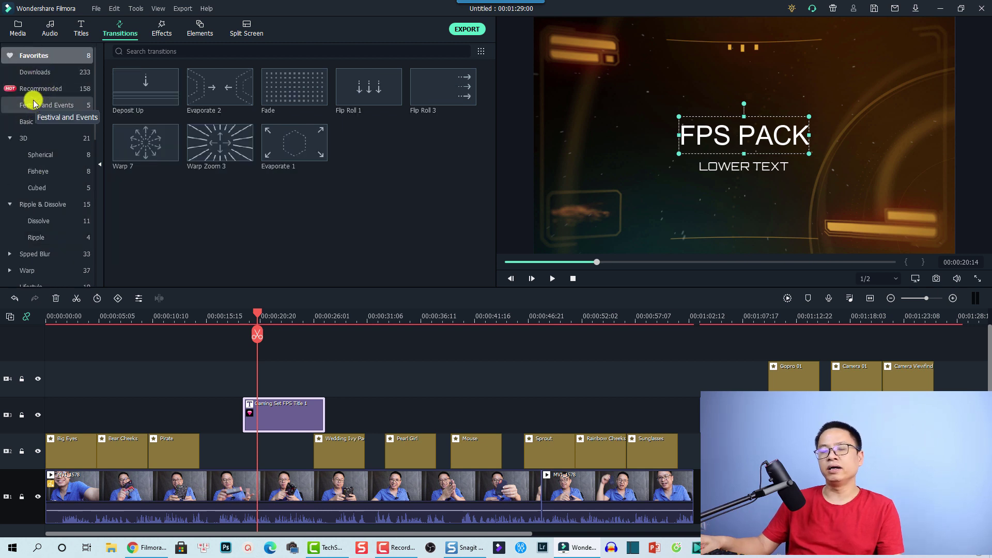
pyautogui.click(34, 73)
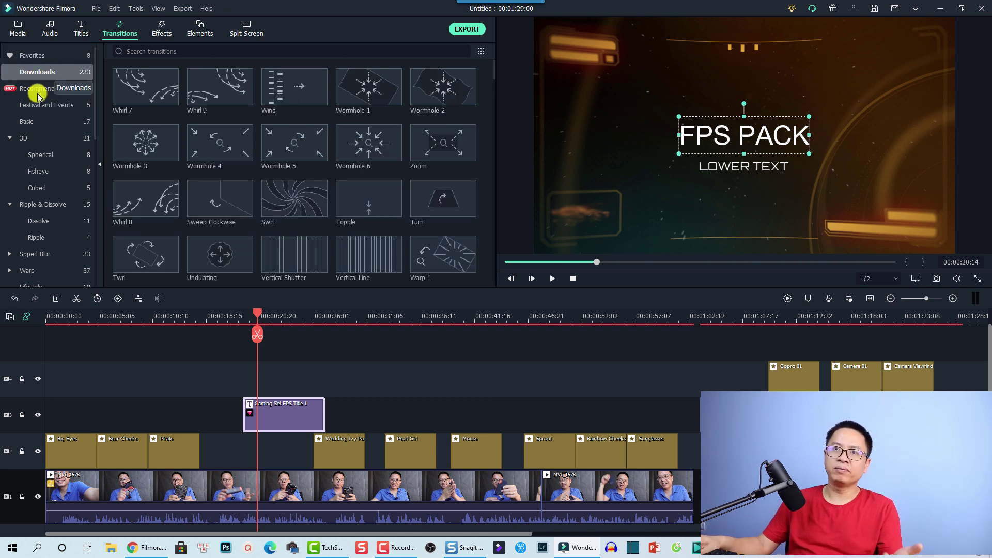
pyautogui.click(38, 91)
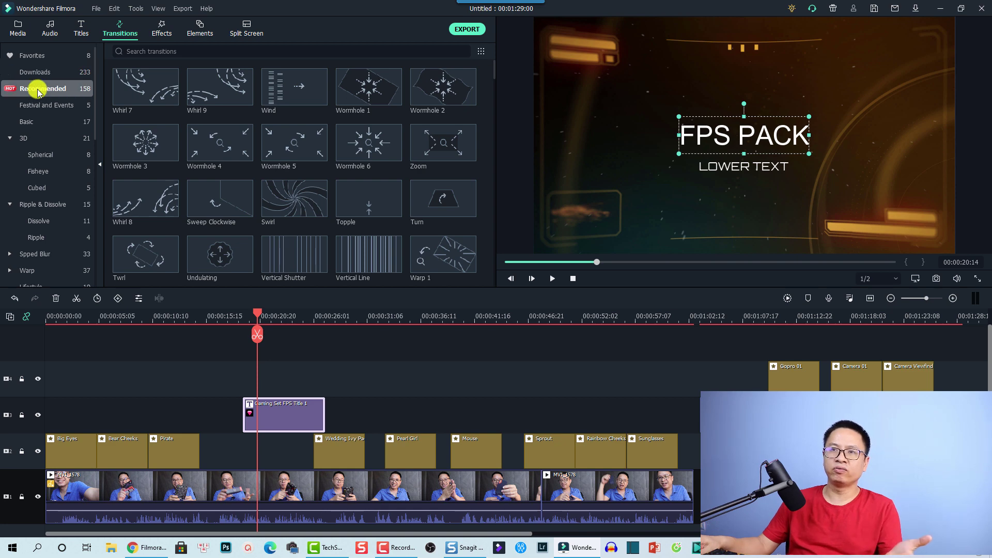
pyautogui.scroll(-2, 49, 197)
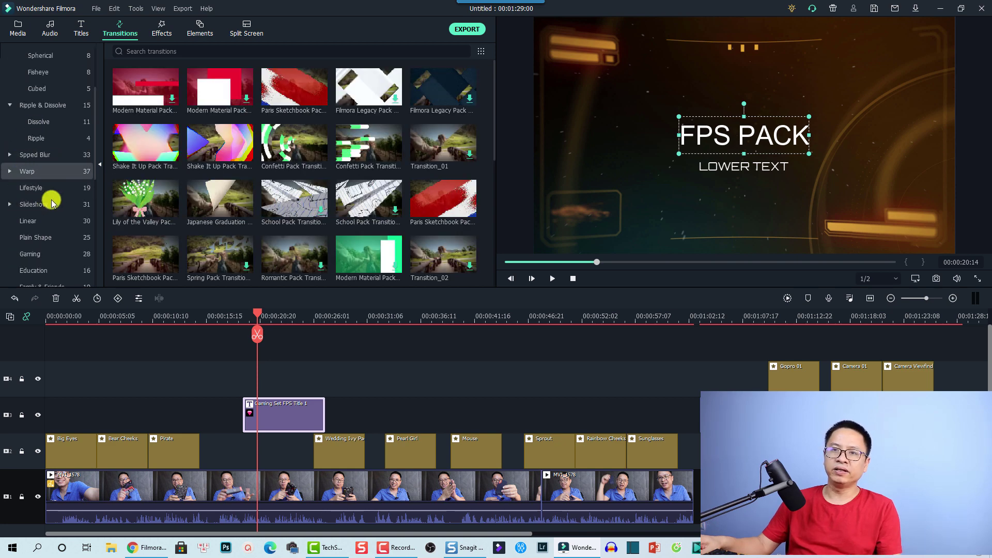
pyautogui.scroll(-4, 55, 199)
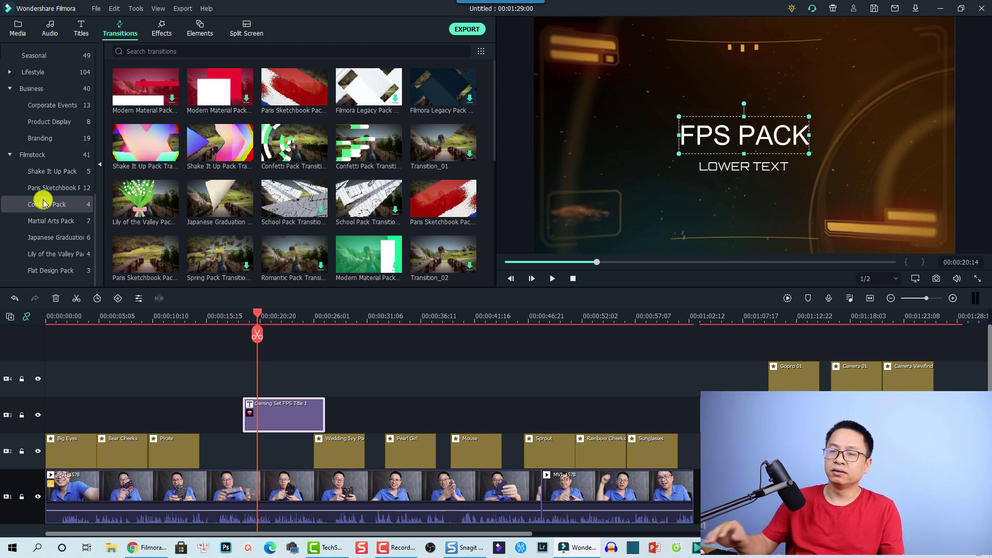
pyautogui.scroll(5, 57, 155)
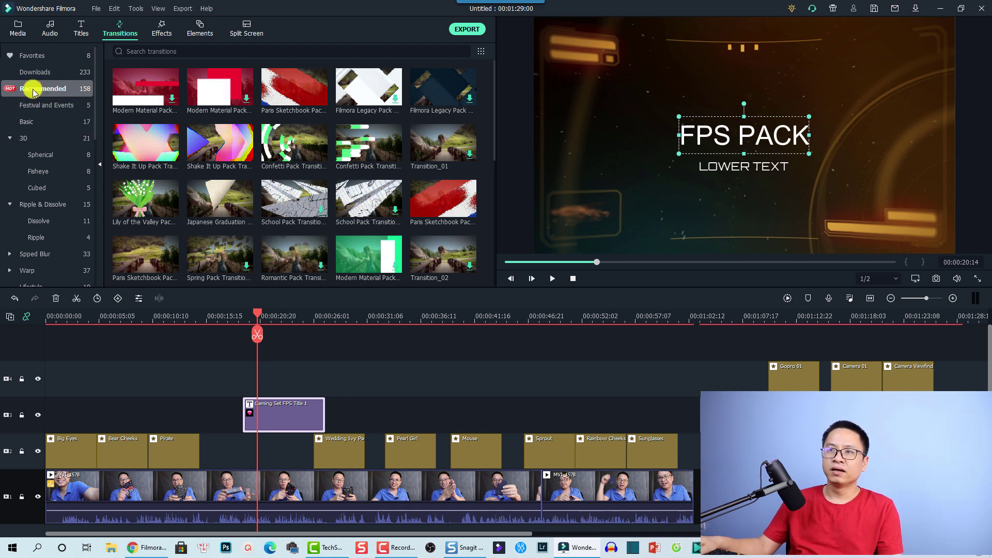
pyautogui.click(42, 73)
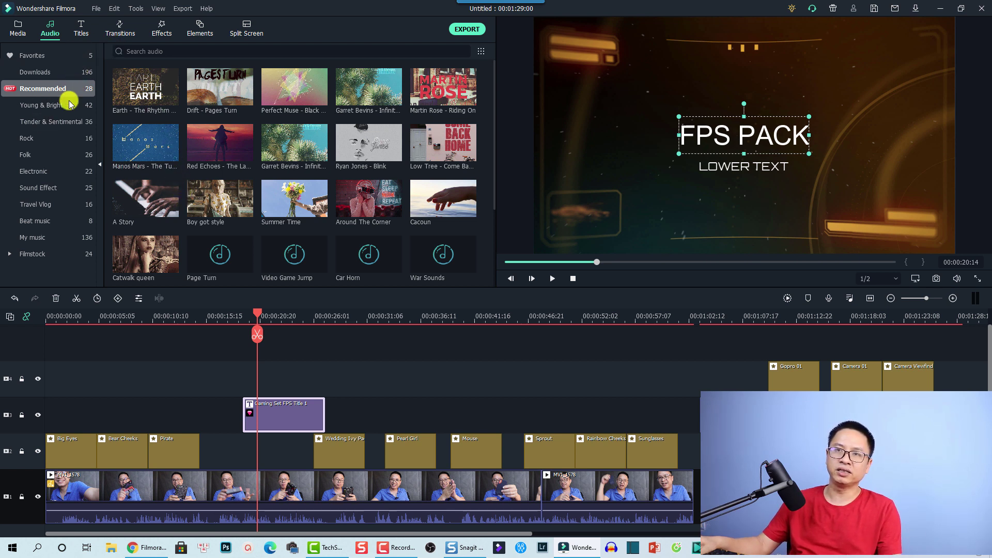
# Step: Filter the recommended titles to show only Free resources and look through them
pyautogui.click(20, 31)
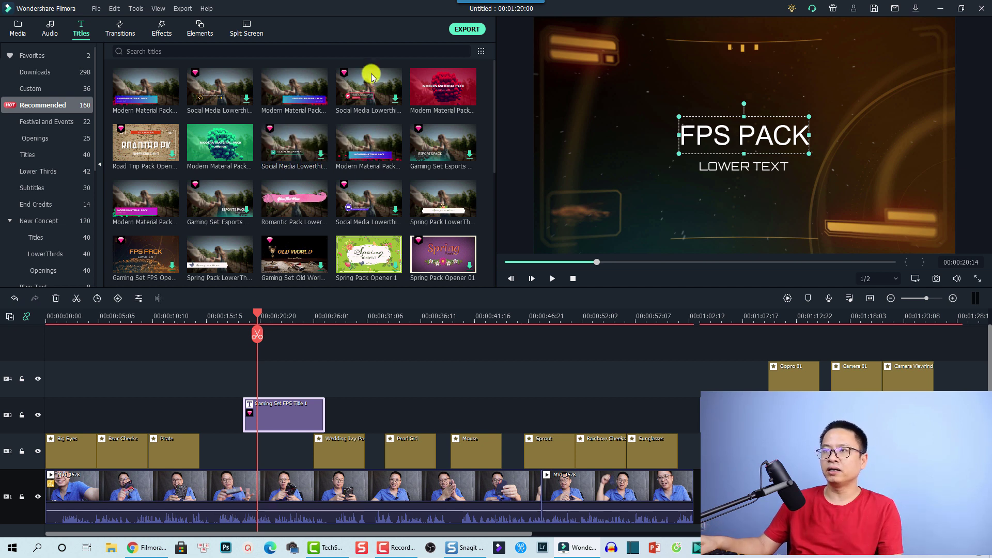
pyautogui.click(482, 51)
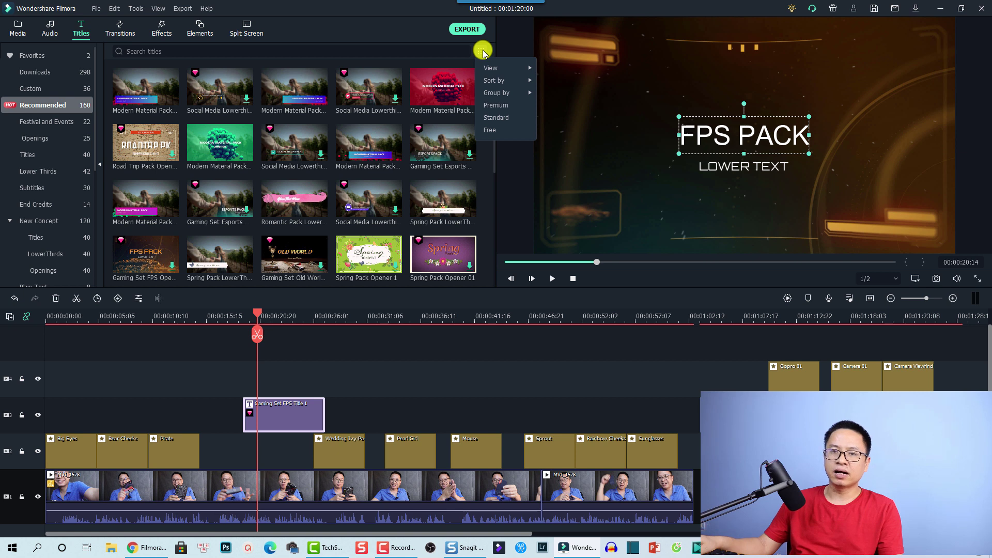
pyautogui.click(494, 131)
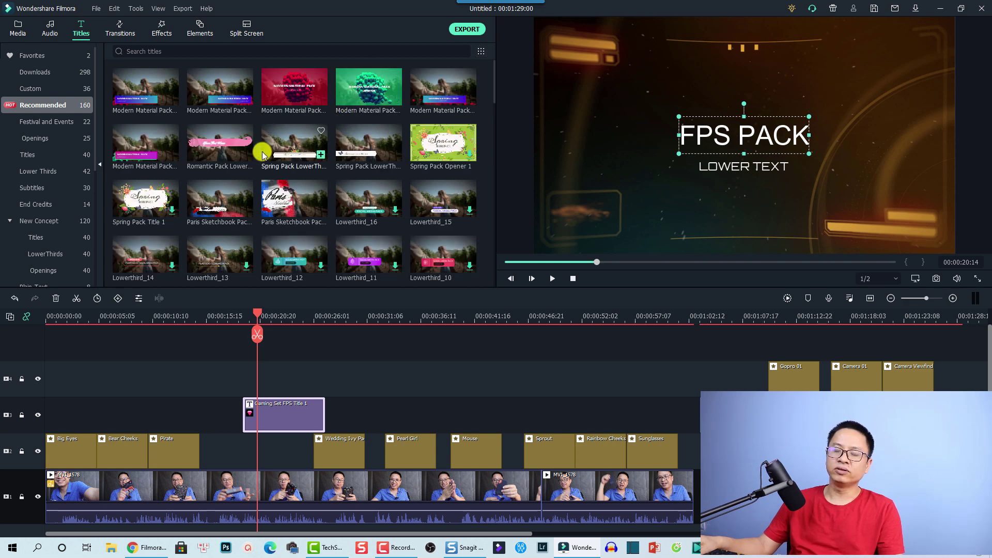
pyautogui.scroll(-5, 259, 129)
pyautogui.scroll(-5, 294, 197)
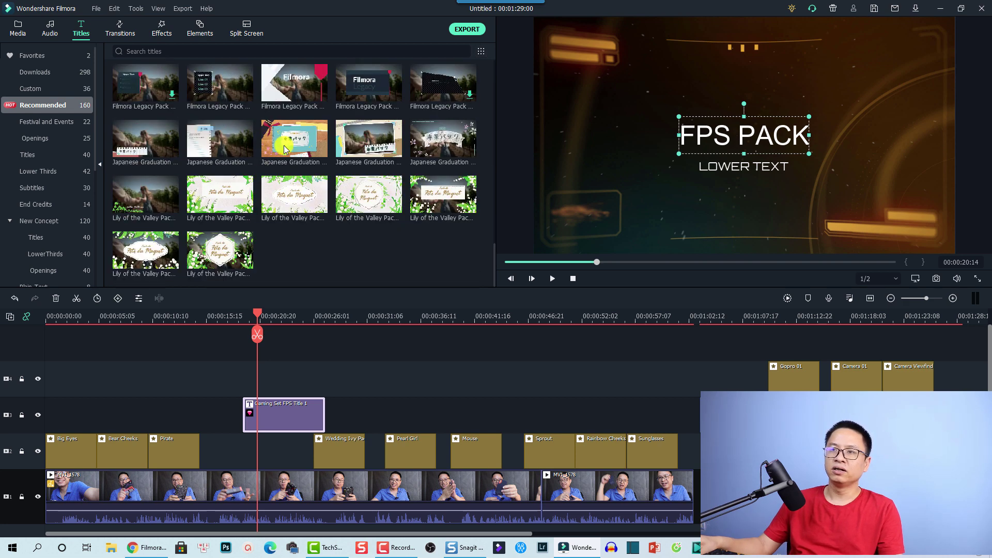
pyautogui.scroll(5, 262, 180)
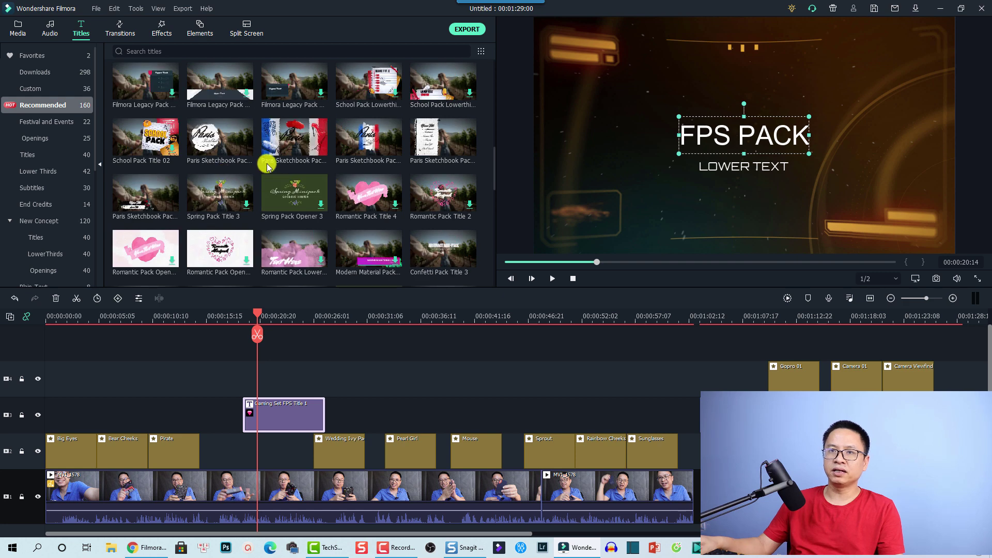
# Step: Open the transition library and view its display and filter options, including Premium, Standard and Free
pyautogui.click(120, 27)
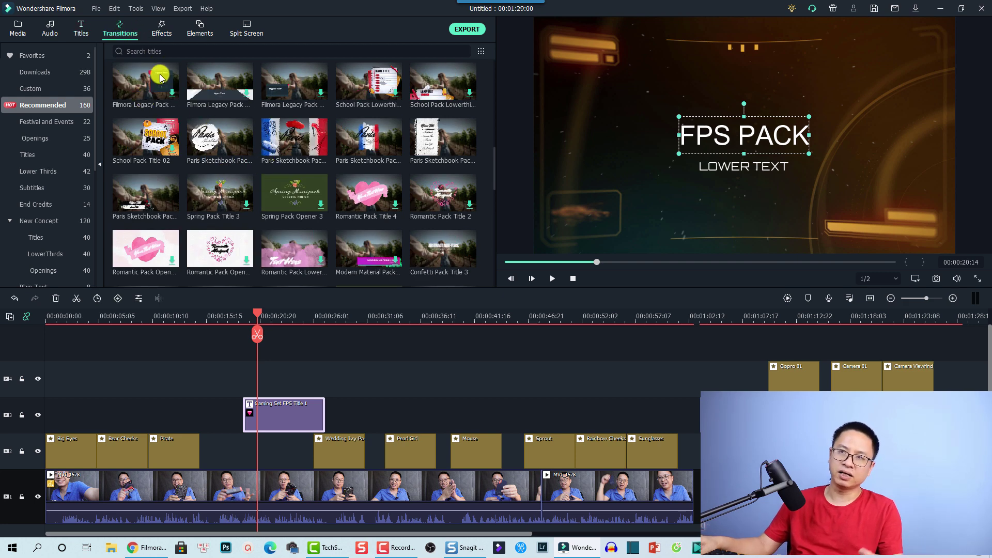
pyautogui.click(481, 52)
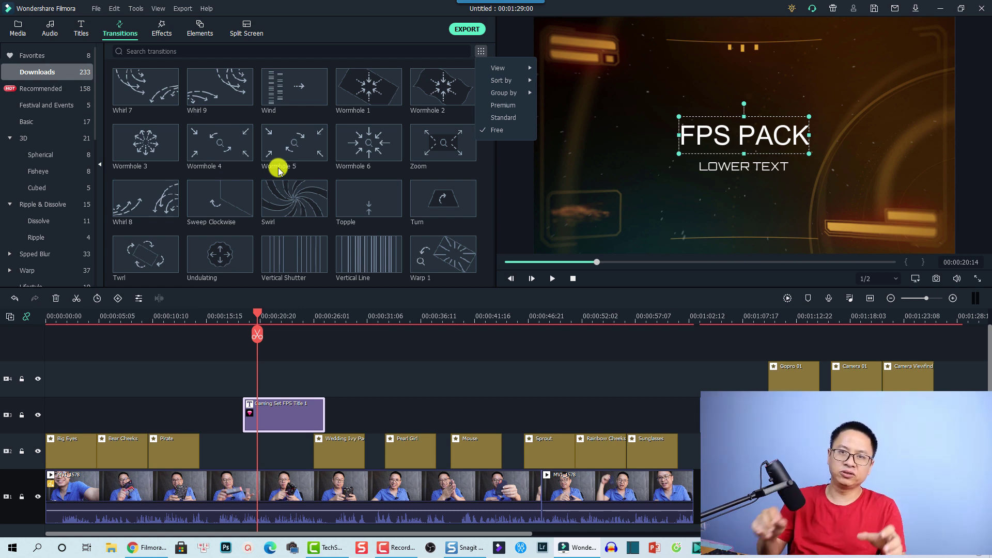
pyautogui.click(332, 350)
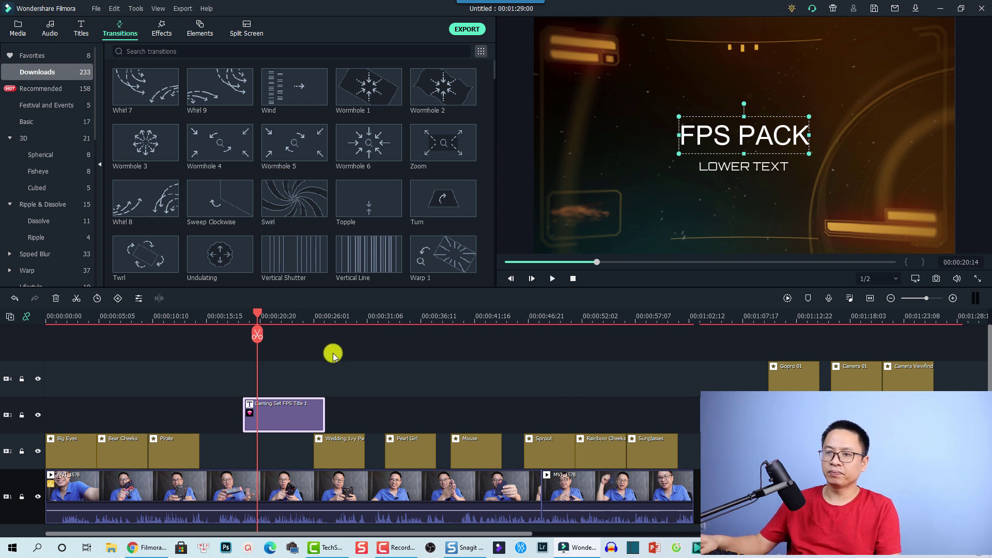
# Step: Delete the Gaming Set FPS Title 1 clip from the third track
pyautogui.click(274, 414)
pyautogui.press('Delete')
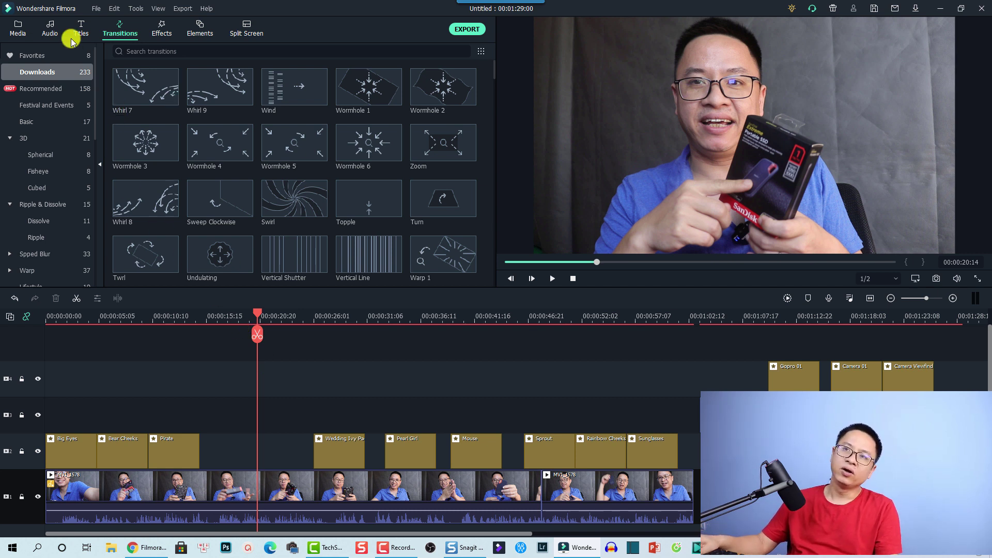
# Step: Find the AI Portrait effects and preview Human Border, Human Glitch and Human Segmentation
pyautogui.click(17, 30)
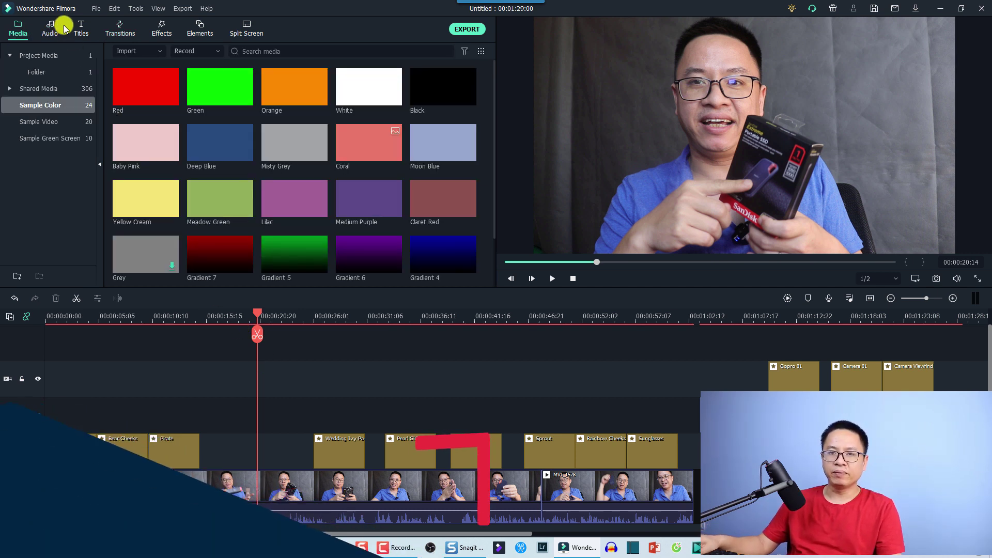
pyautogui.click(79, 29)
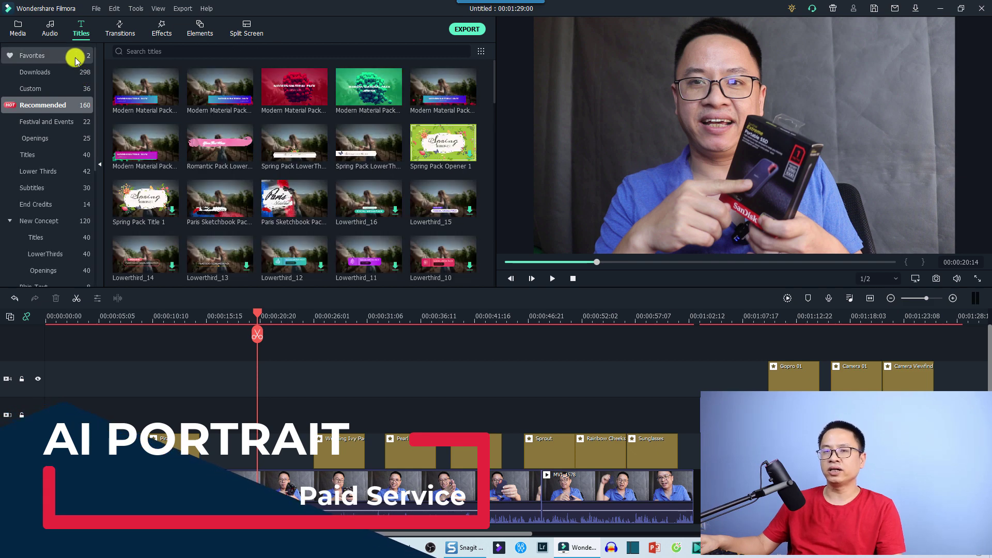
pyautogui.click(157, 34)
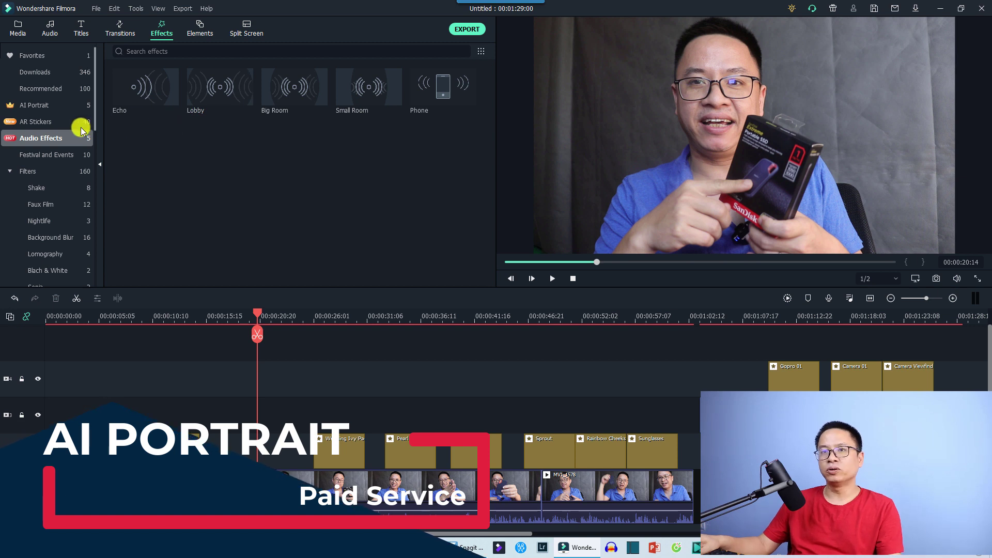
pyautogui.click(37, 109)
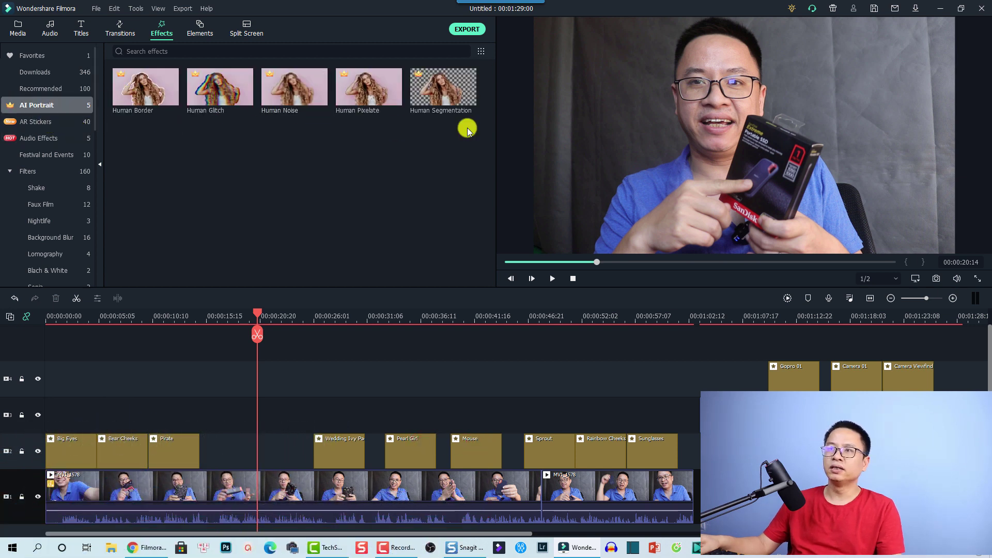
pyautogui.click(145, 85)
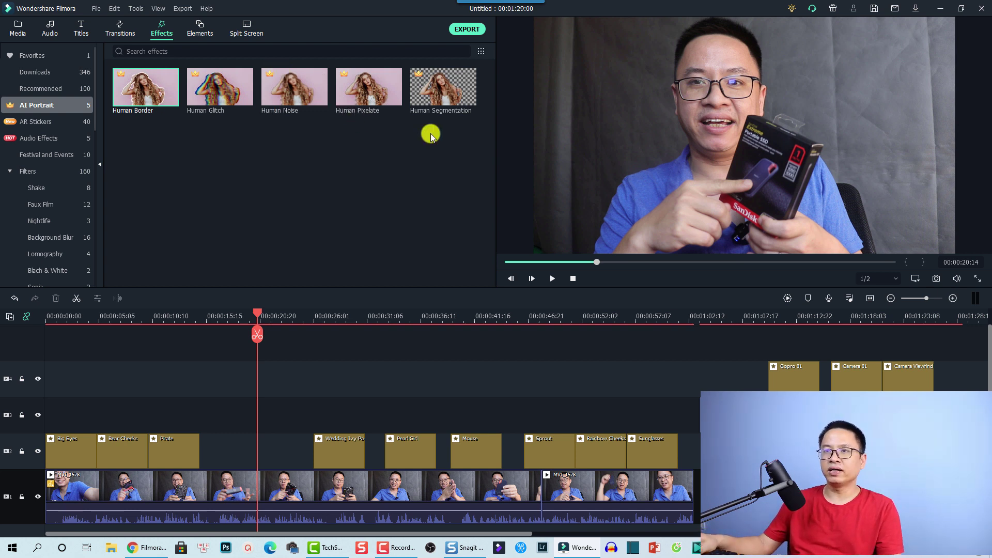
pyautogui.click(215, 98)
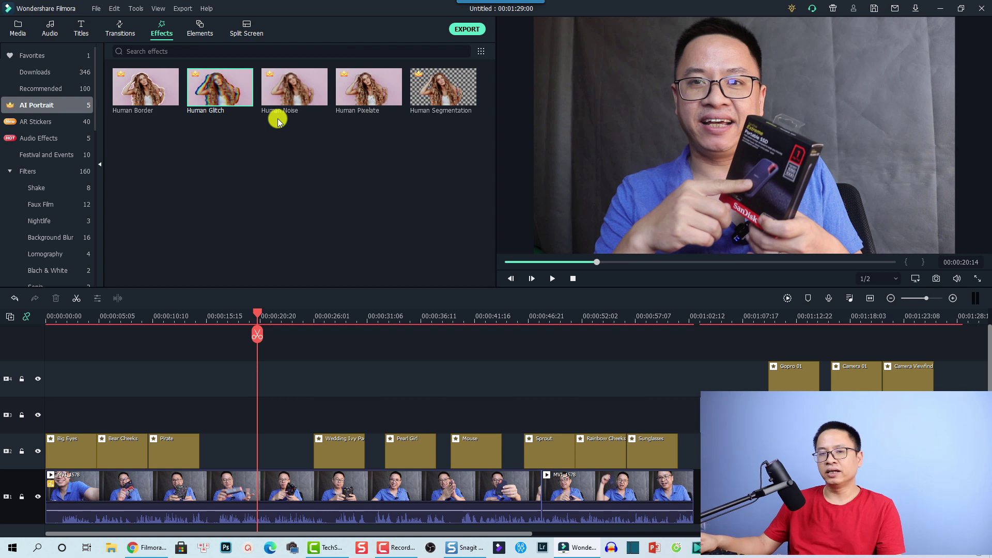
pyautogui.click(435, 89)
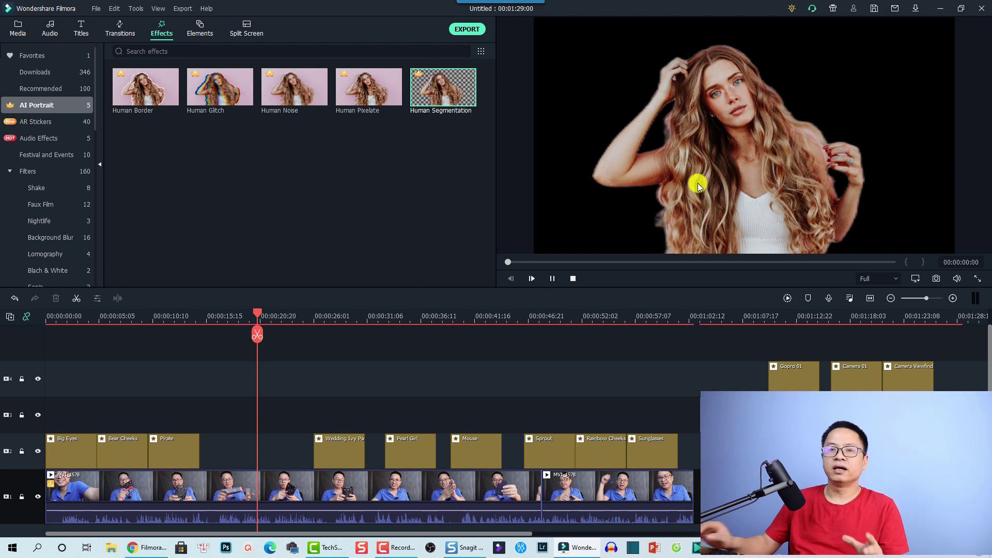
pyautogui.press('space')
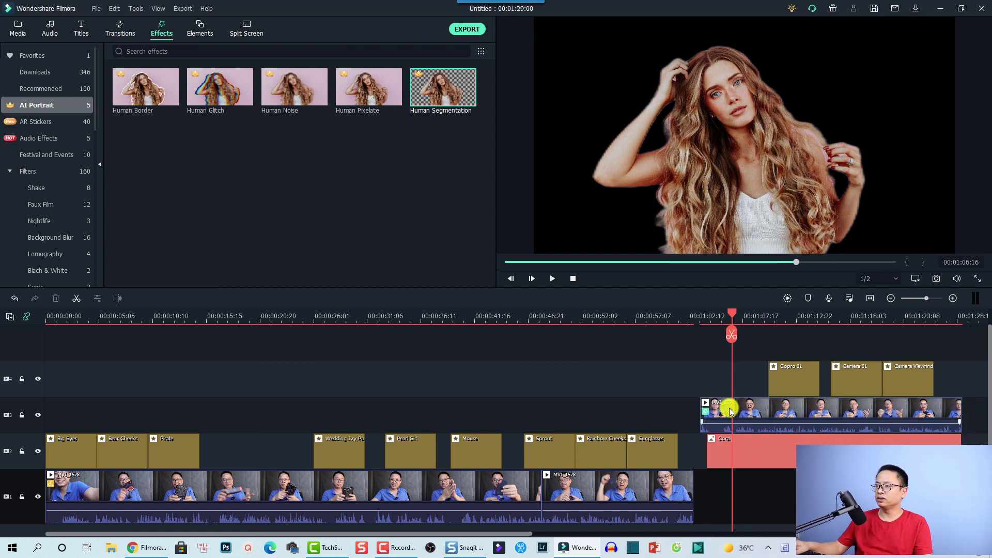
# Step: Apply the Human Segmentation effect to the video clip above the Coral colour clip, and preview Human Border
pyautogui.click(730, 411)
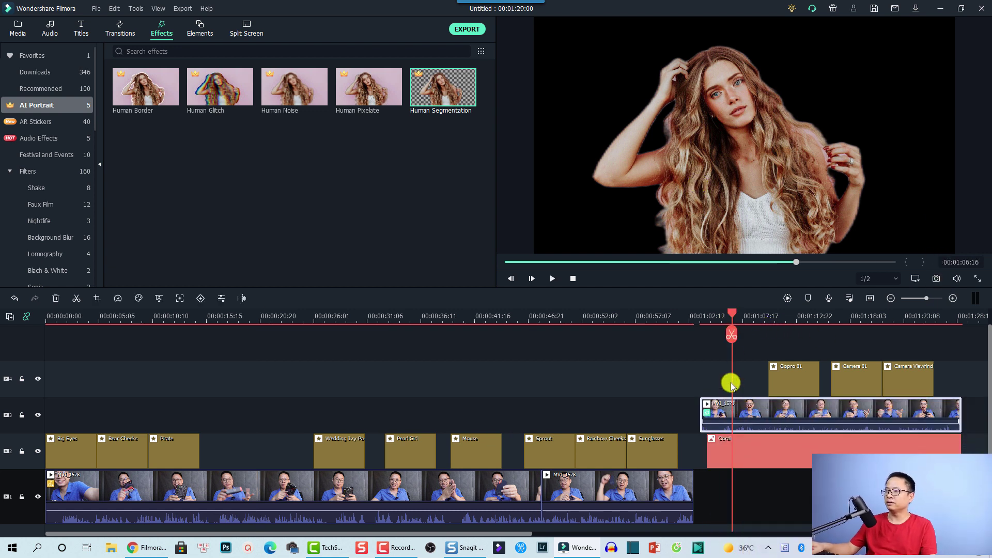
pyautogui.moveTo(443, 99); pyautogui.dragTo(720, 410)
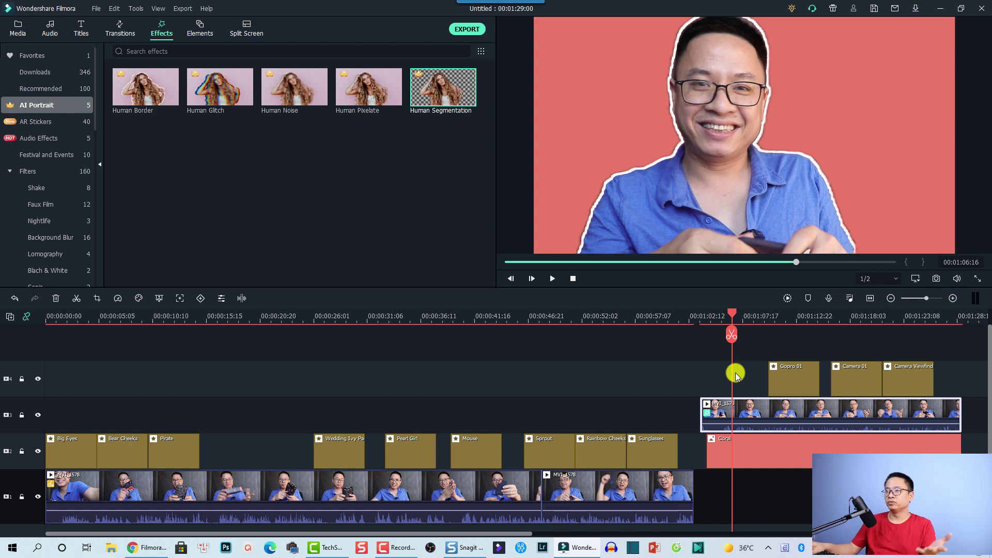
pyautogui.click(141, 98)
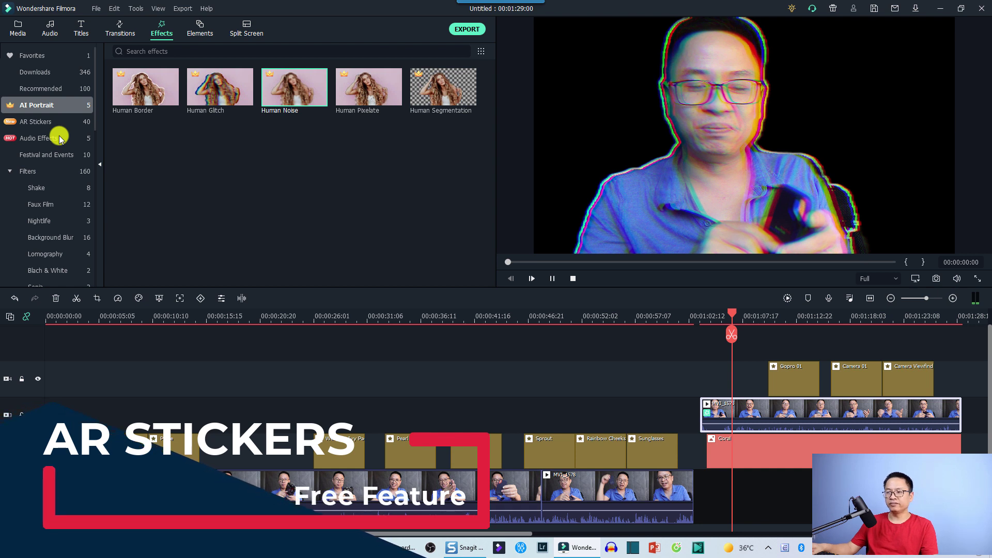
# Step: Look at the AR Stickers effects and play the timeline from the start through the Big Eyes and Bear Cheeks stickers
pyautogui.click(33, 123)
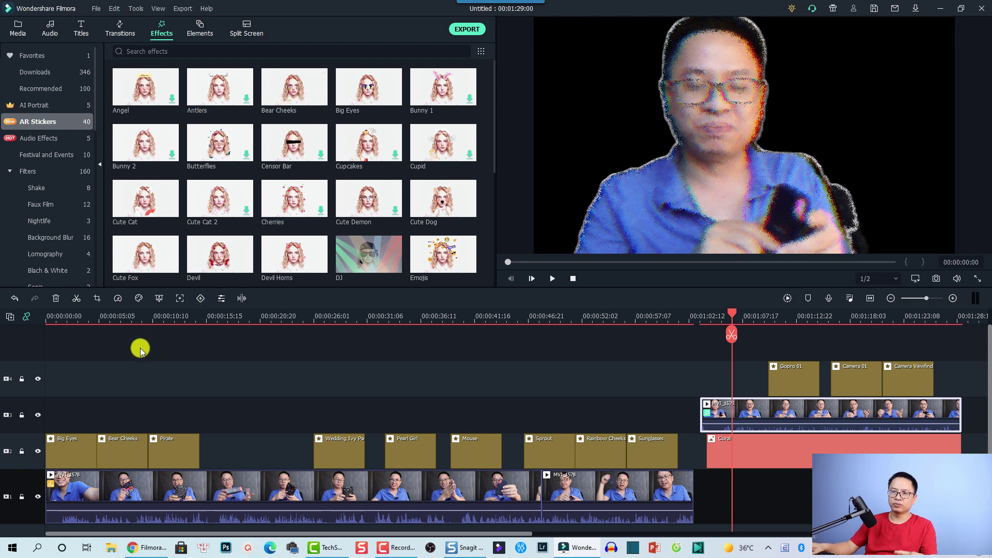
pyautogui.click(118, 317)
pyautogui.click(118, 452)
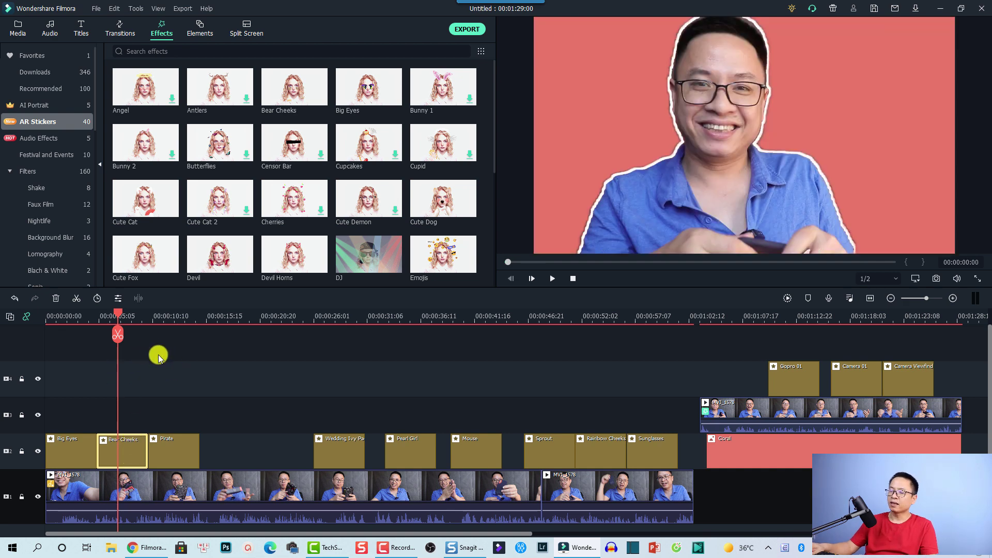
pyautogui.click(129, 374)
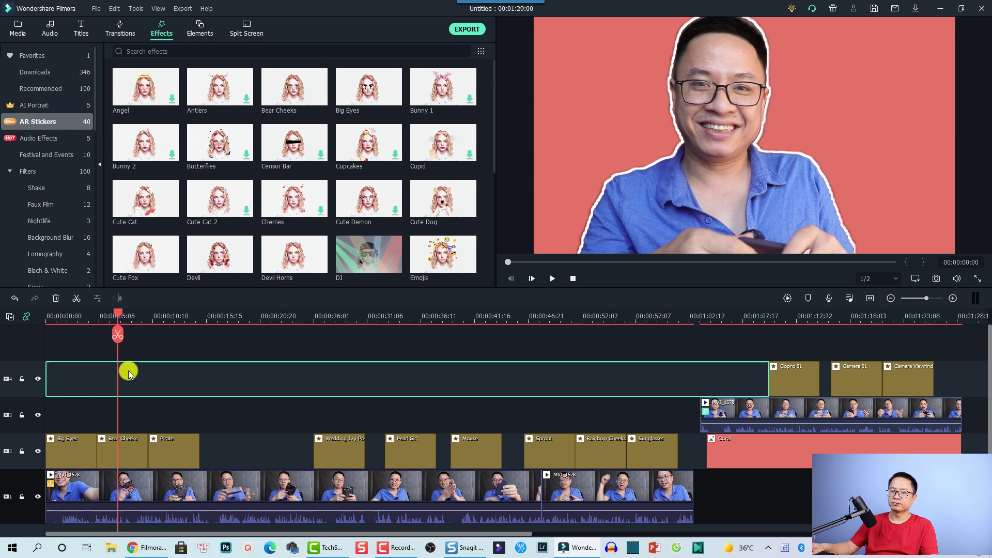
pyautogui.click(54, 319)
pyautogui.moveTo(55, 319); pyautogui.dragTo(14, 313)
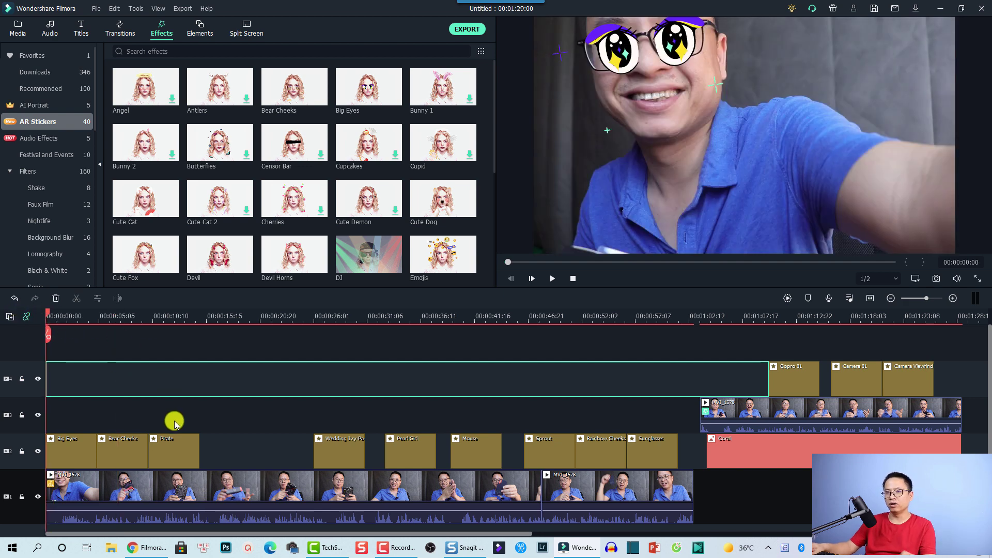
pyautogui.click(188, 341)
pyautogui.press('space')
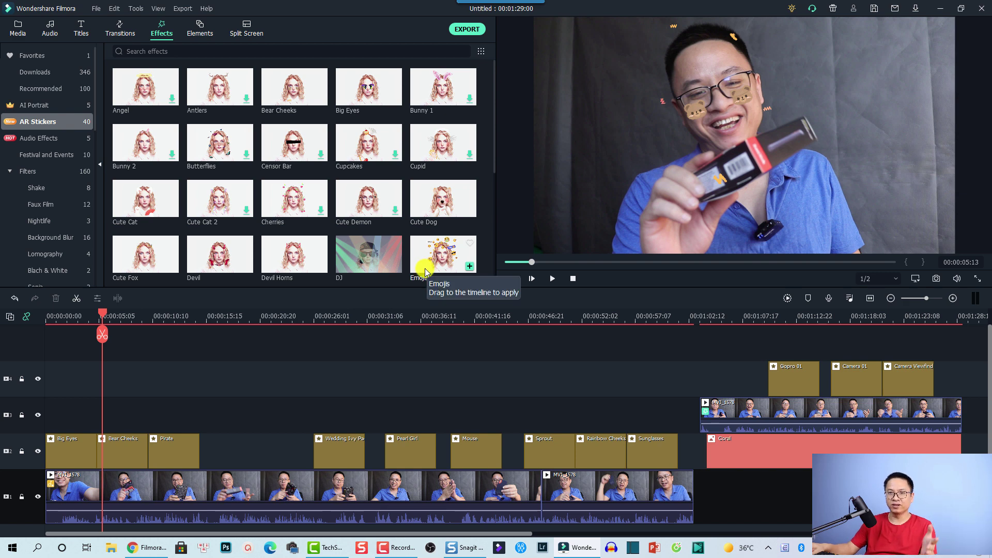
# Step: Add the Emojis AR sticker to the second track between Pirate and the wedding sticker, and view it at 00:00:18:23
pyautogui.moveTo(425, 271); pyautogui.dragTo(218, 443)
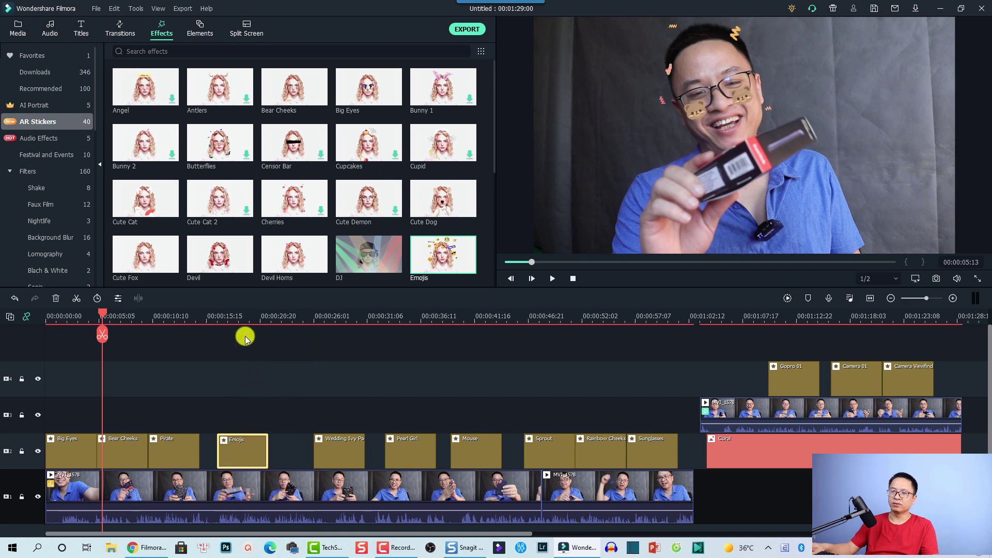
pyautogui.click(240, 317)
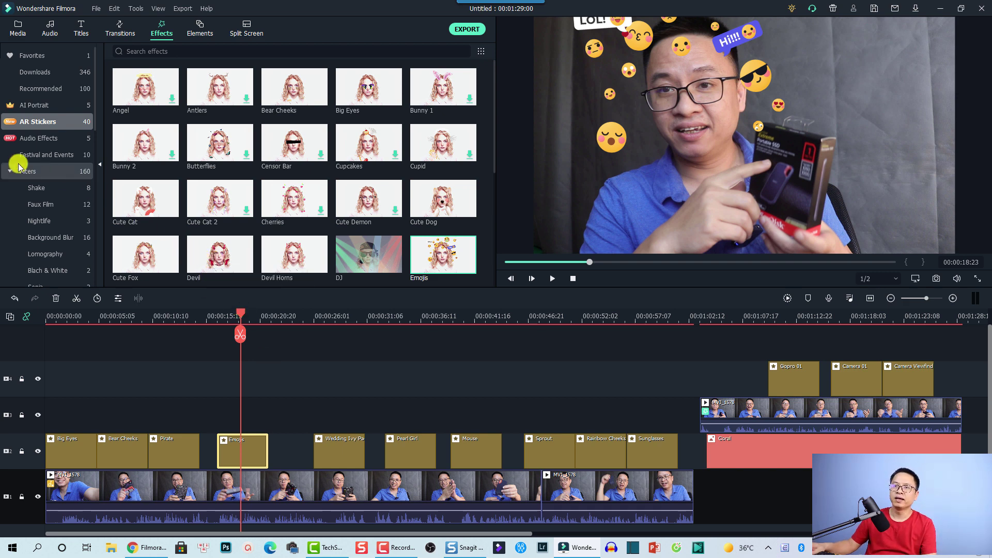
# Step: Open the Audio Effects category and preview Echo, Lobby, Big Room and Small Room
pyautogui.click(40, 138)
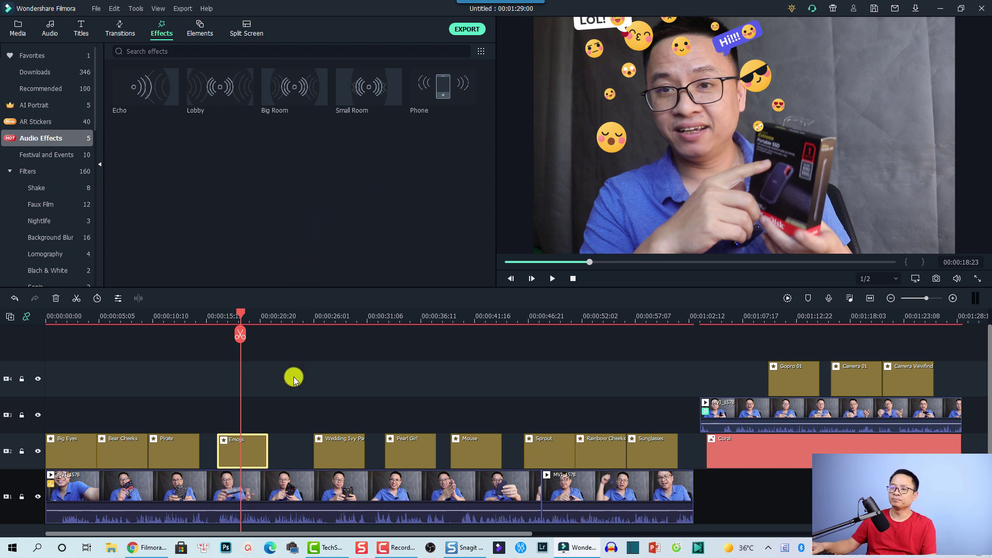
pyautogui.moveTo(155, 86)
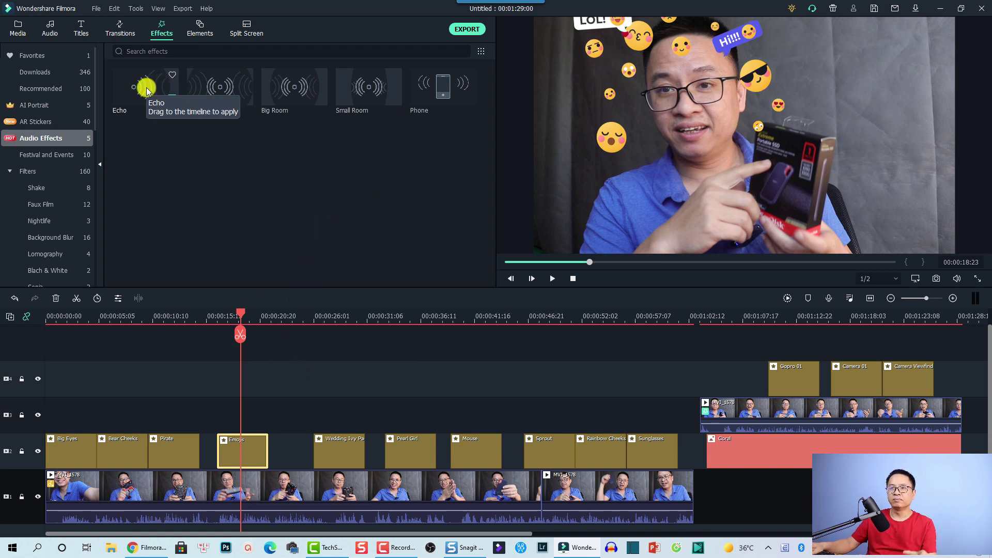
pyautogui.click(127, 98)
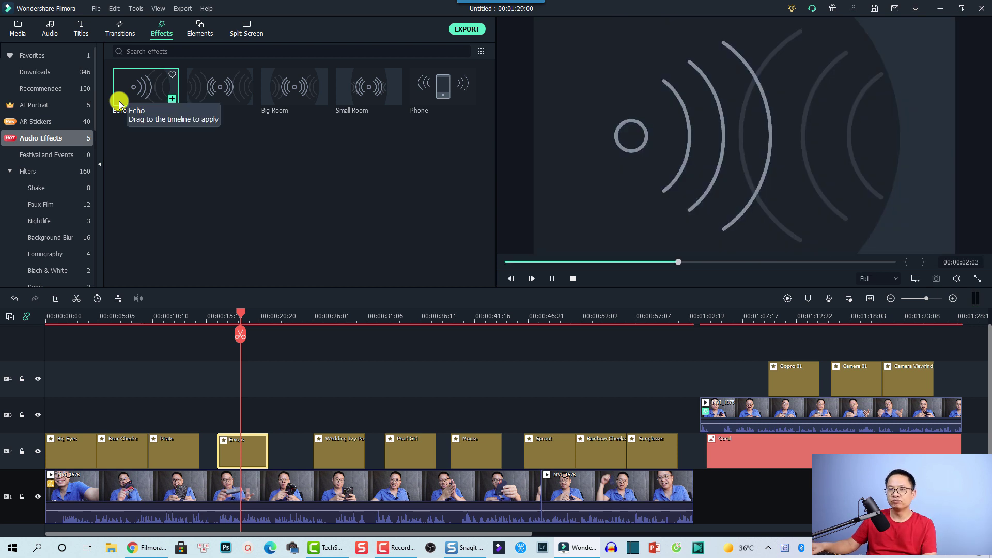
pyautogui.click(221, 98)
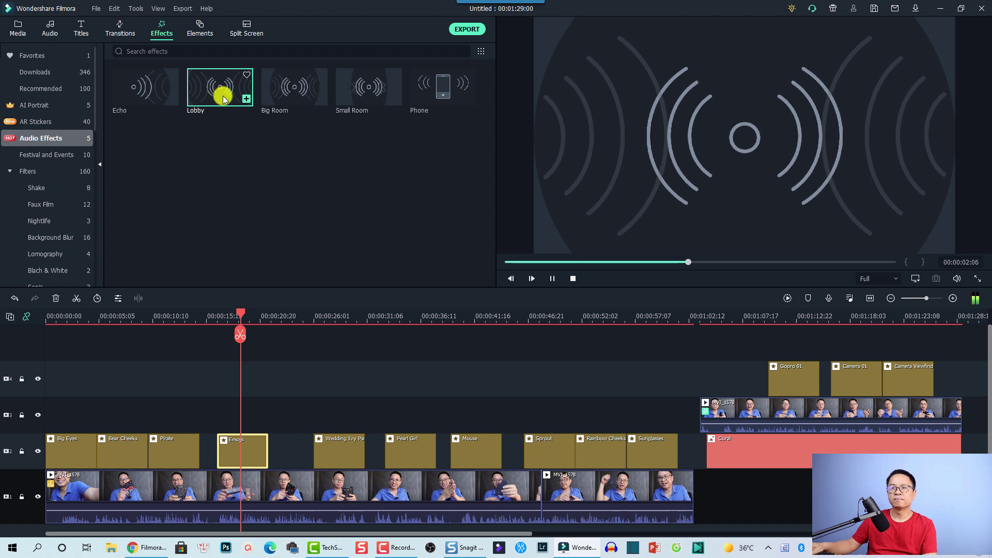
pyautogui.click(289, 108)
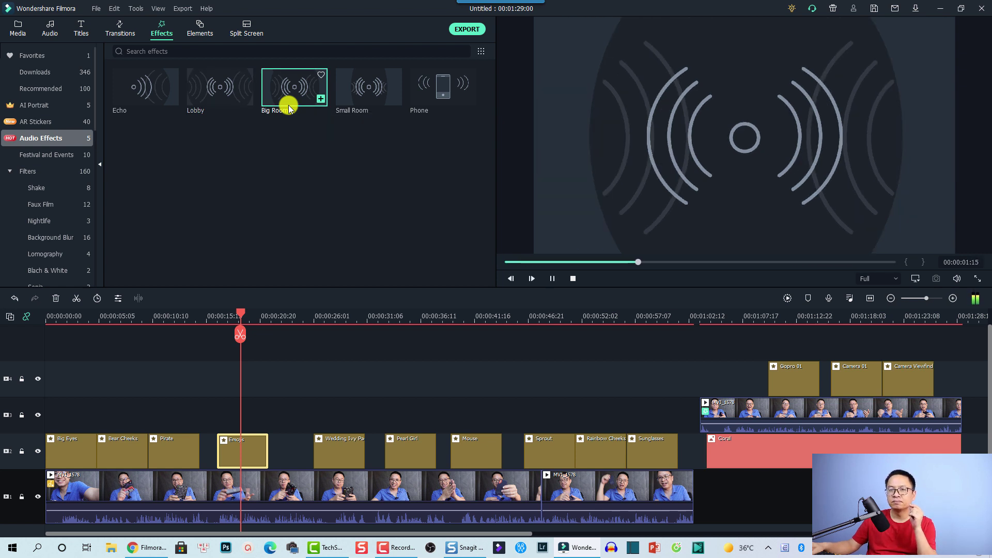
pyautogui.click(359, 100)
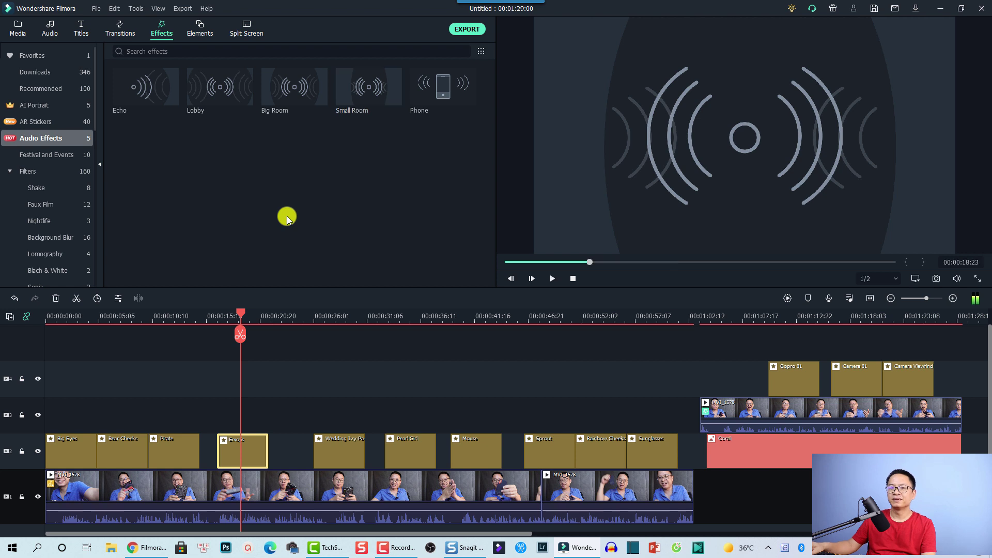
pyautogui.click(288, 218)
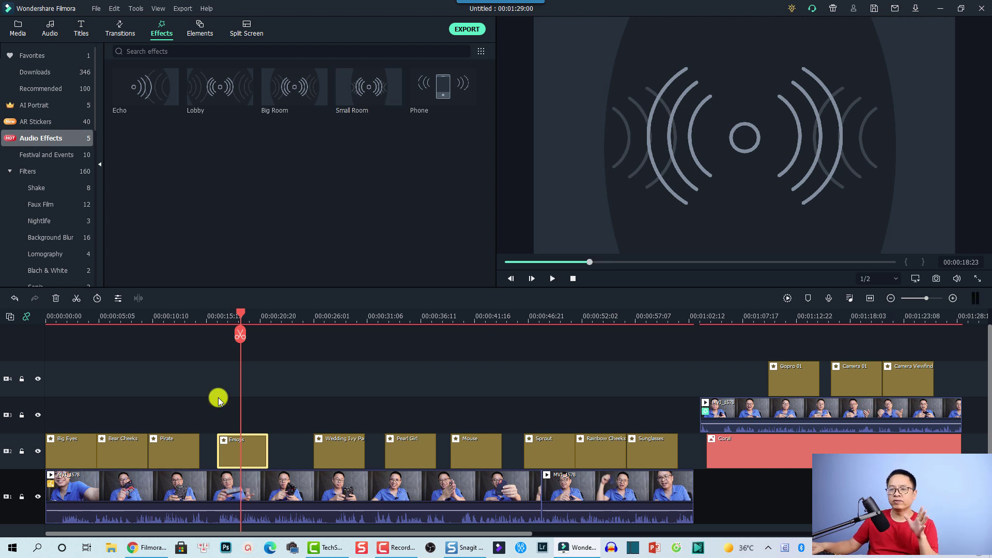
# Step: Split the main video clip on the first track at 00:00:22:06 and 00:00:32:14
pyautogui.click(207, 491)
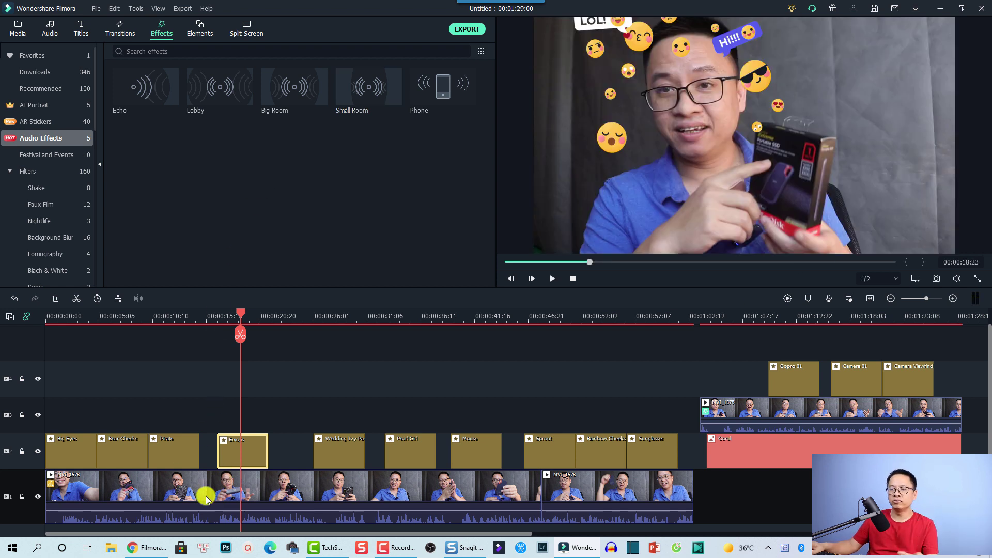
pyautogui.click(274, 319)
pyautogui.click(294, 496)
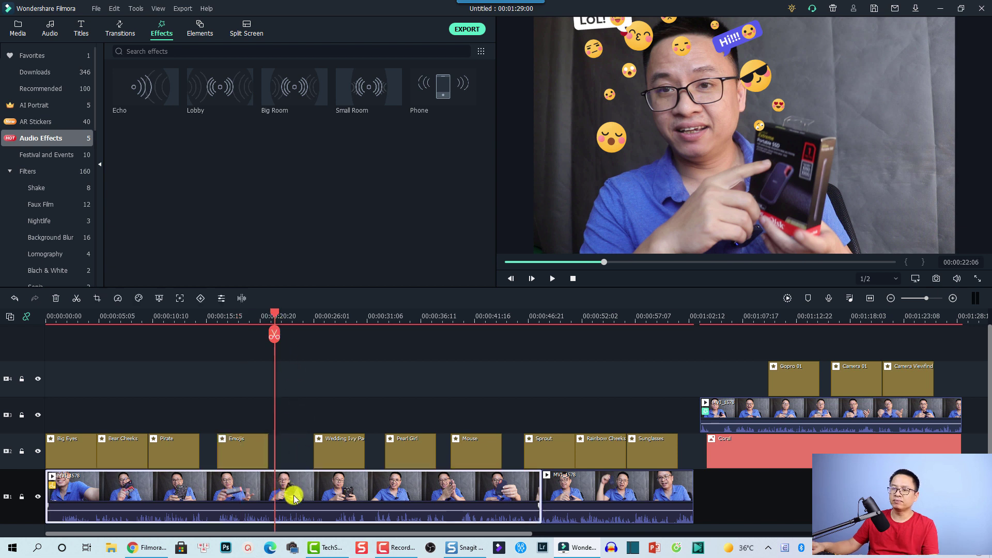
pyautogui.click(282, 338)
pyautogui.click(381, 321)
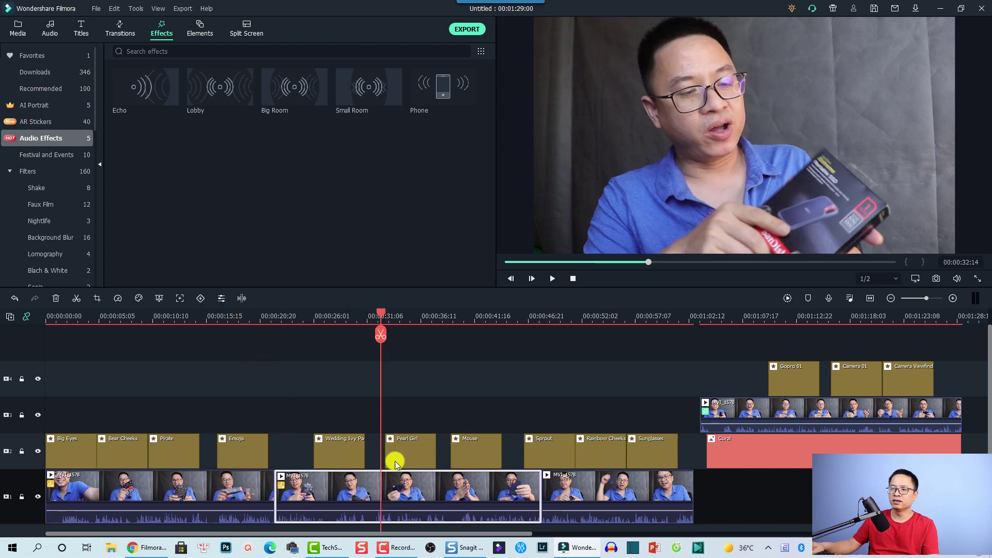
pyautogui.click(382, 351)
# Step: Apply the Echo audio effect to the first-track clip segment between 00:00:22:06 and 00:00:32:14
pyautogui.click(334, 494)
pyautogui.rightClick(335, 497)
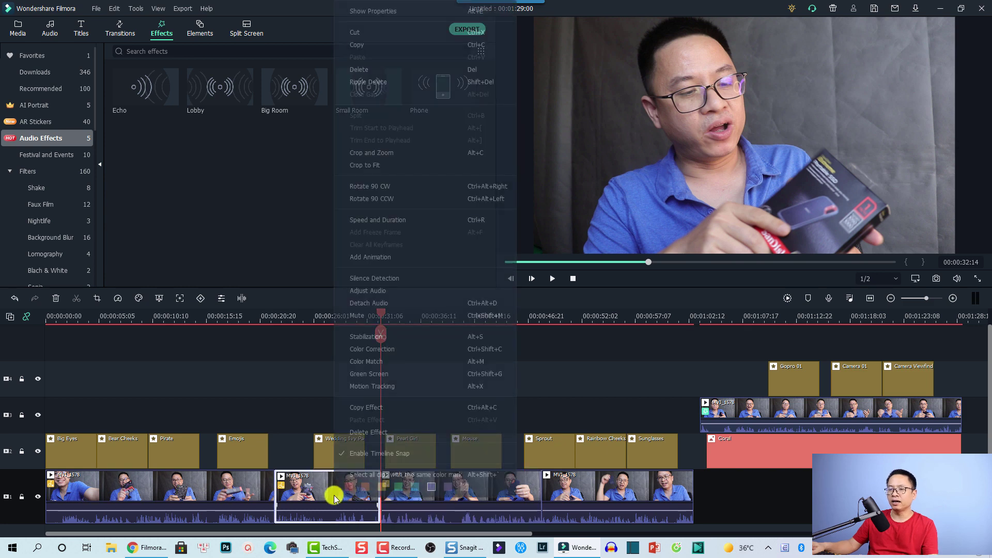
pyautogui.press('Escape')
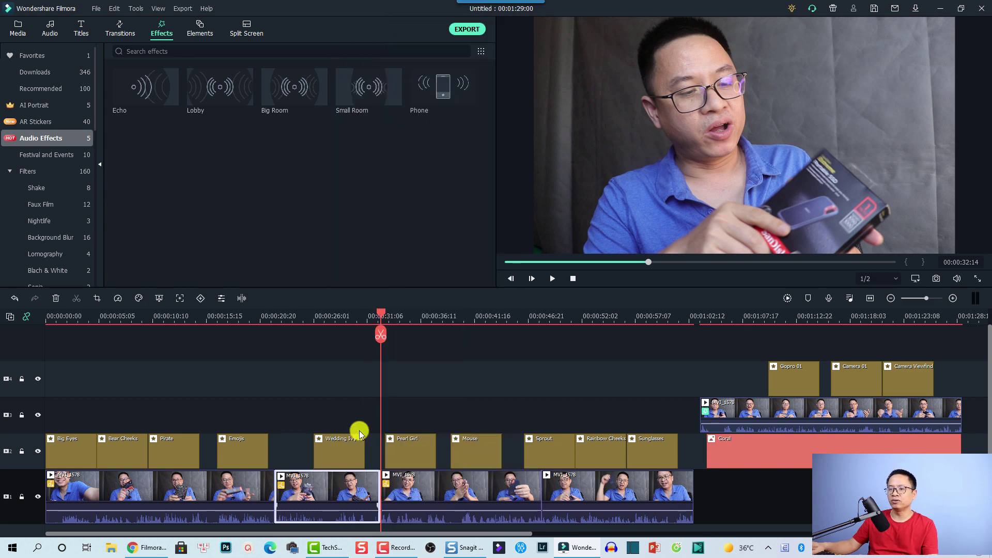
pyautogui.click(293, 321)
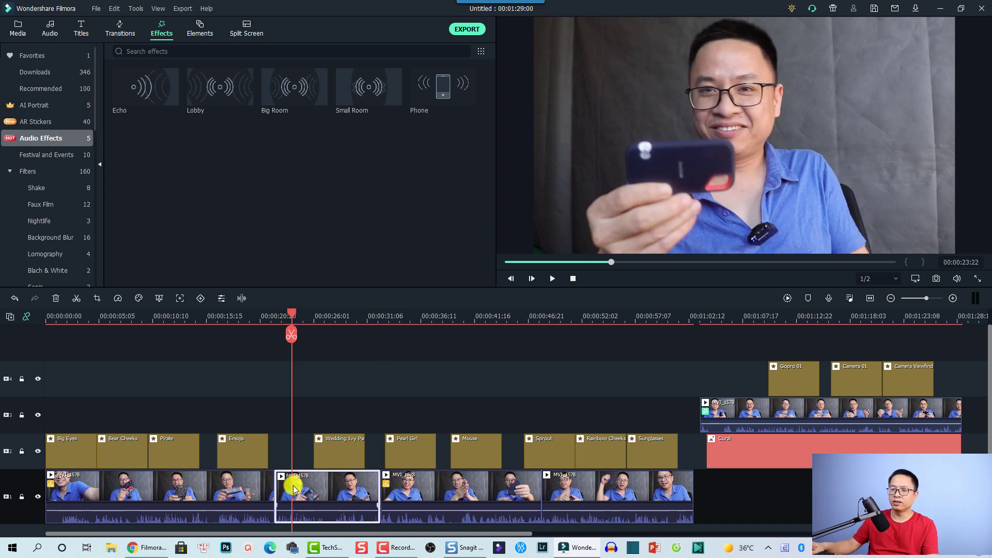
pyautogui.moveTo(155, 108)
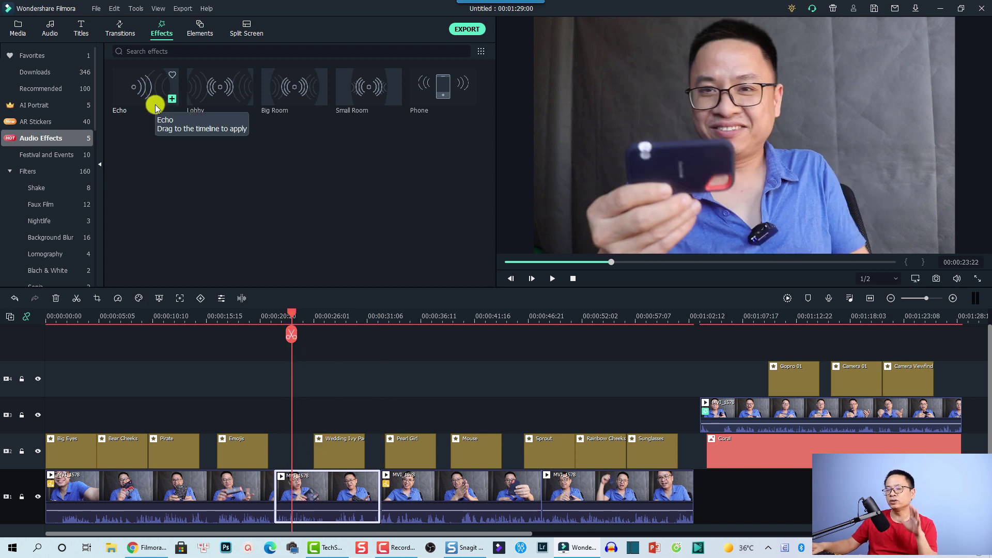
pyautogui.moveTo(155, 106); pyautogui.dragTo(301, 491)
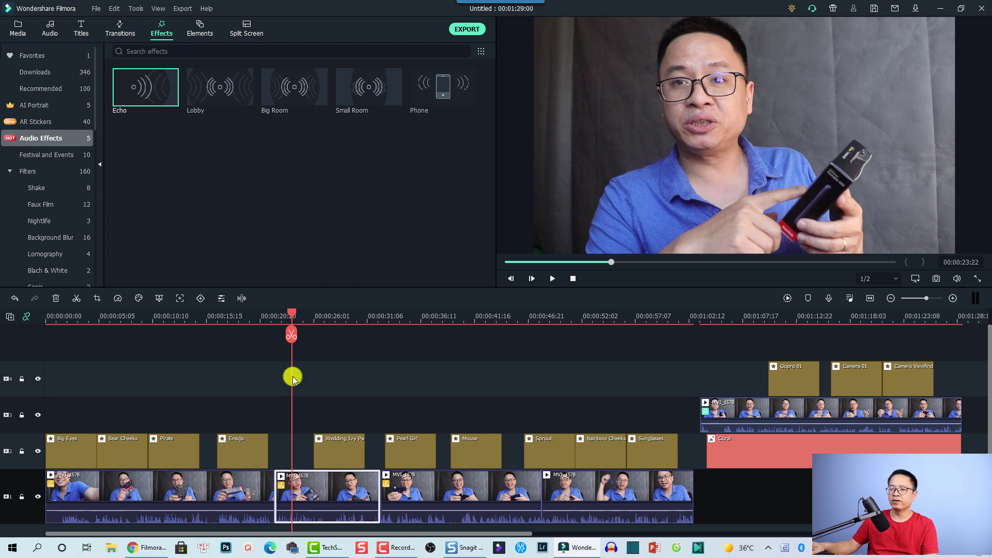
# Step: Play the timeline from 00:00:21:19 and again from about 00:00:24:09 to listen to the Echo effect on the segment
pyautogui.click(270, 316)
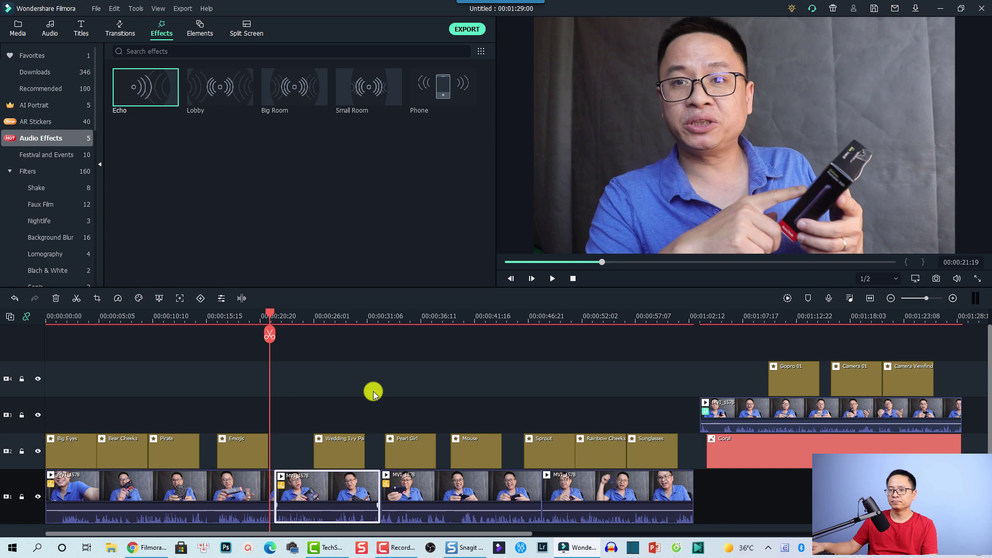
pyautogui.press('space')
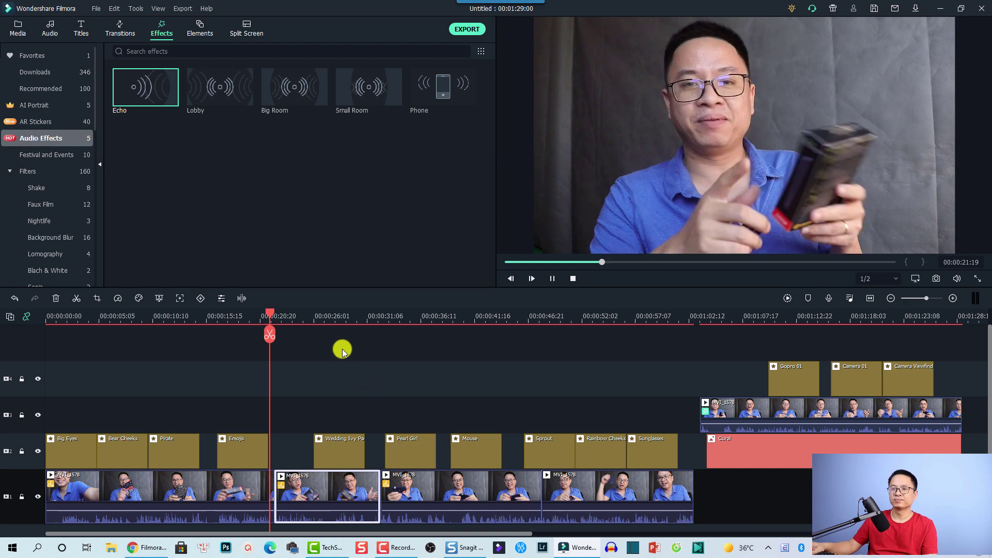
pyautogui.click(296, 316)
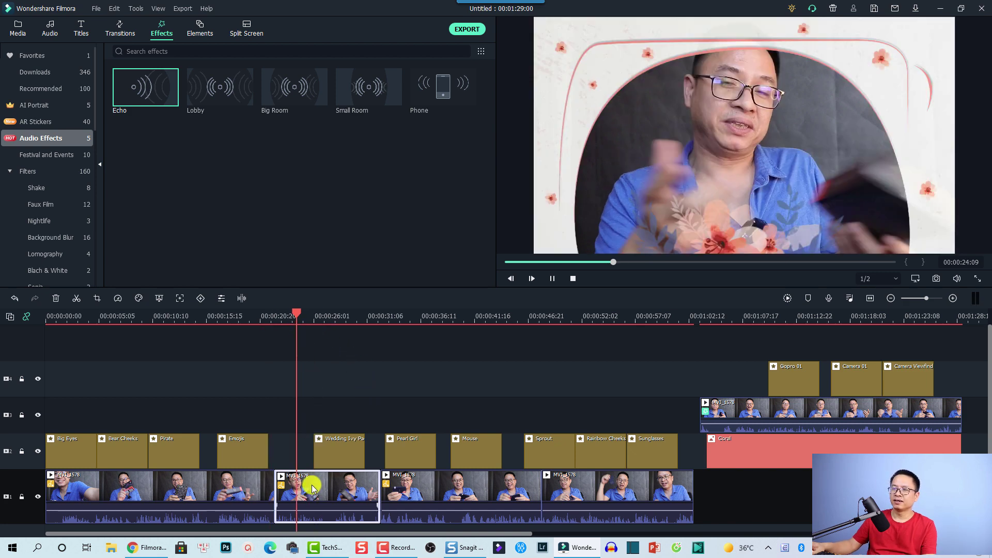
pyautogui.click(531, 280)
pyautogui.click(553, 279)
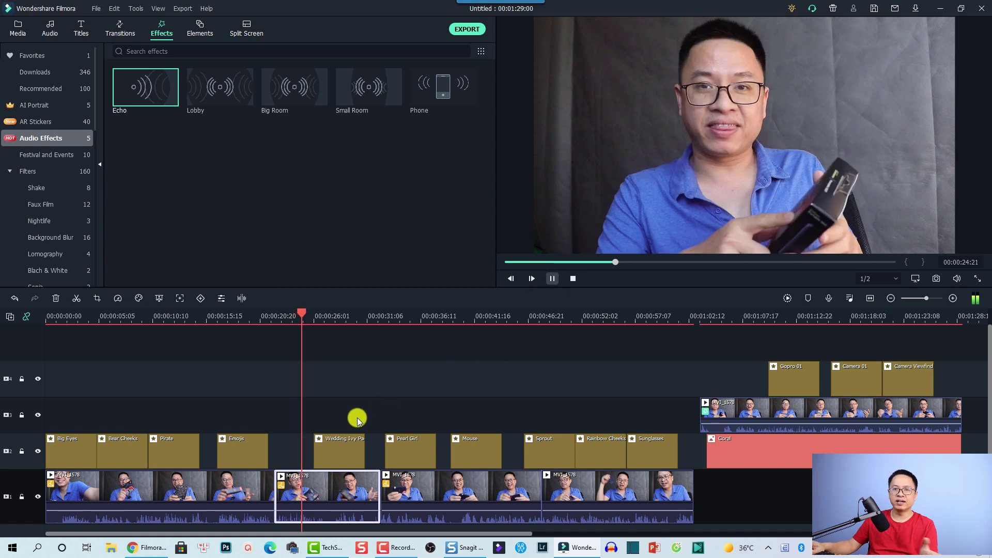
pyautogui.click(317, 498)
pyautogui.press('space')
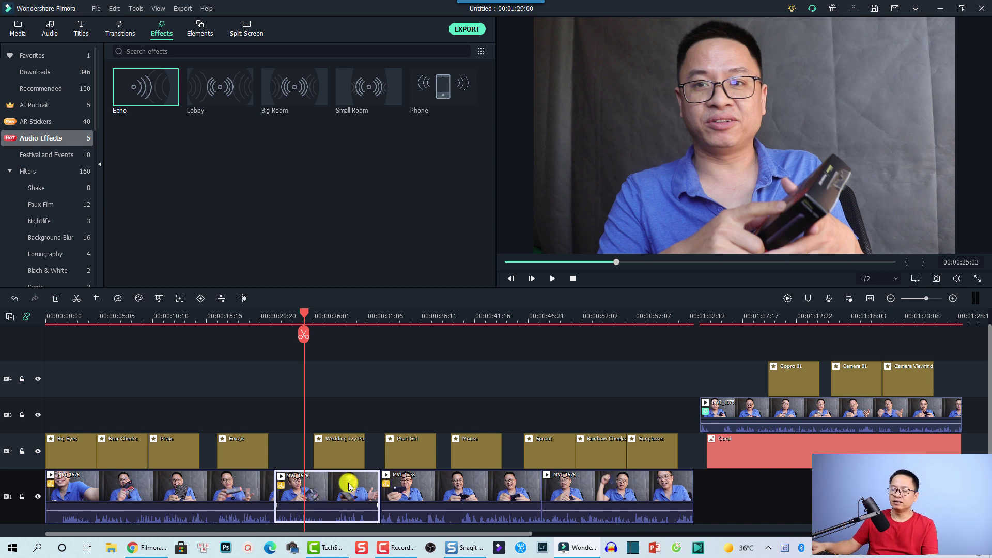
# Step: Set the segment's Echo effect to a decay factor of 0.52 and a delay time of 0.21 s
pyautogui.doubleClick(317, 492)
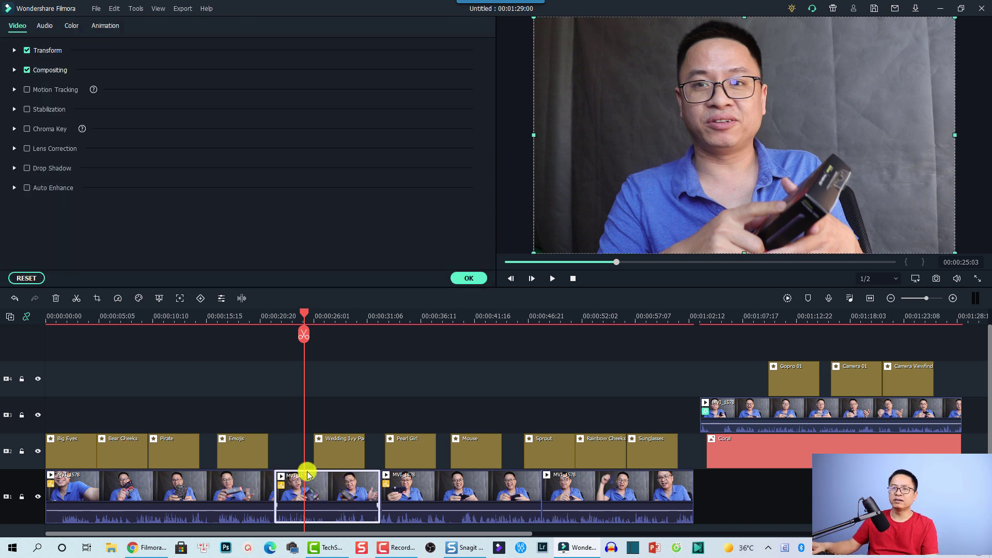
pyautogui.click(45, 26)
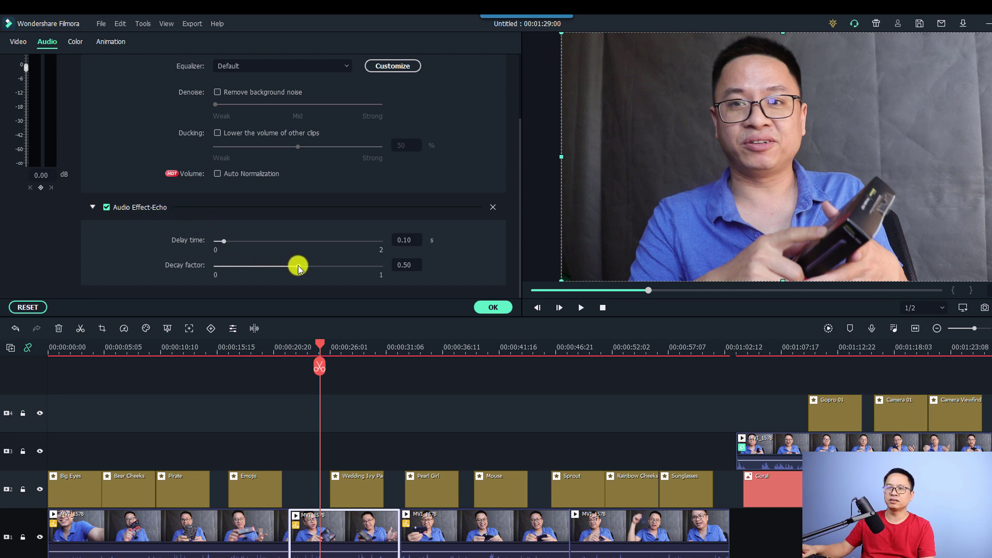
pyautogui.moveTo(292, 269)
pyautogui.mouseDown()
pyautogui.moveTo(274, 270)
pyautogui.moveTo(303, 278)
pyautogui.mouseUp()
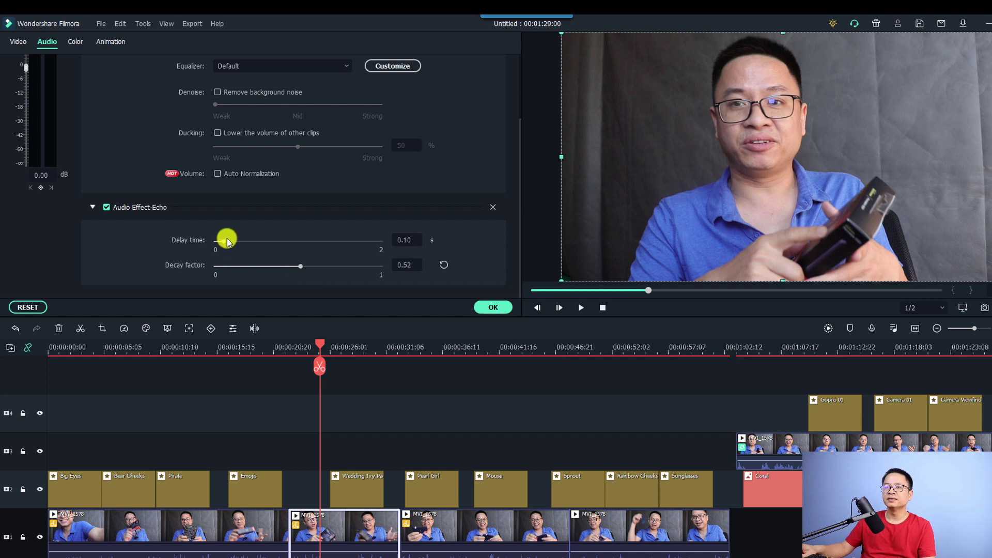
pyautogui.moveTo(226, 244)
pyautogui.mouseDown()
pyautogui.moveTo(240, 249)
pyautogui.moveTo(233, 245)
pyautogui.mouseUp()
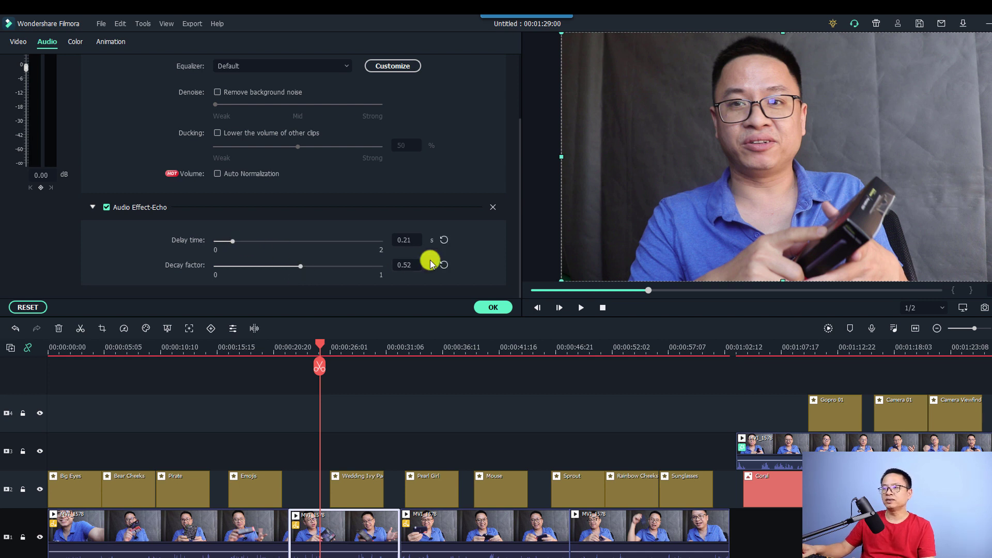
pyautogui.click(500, 307)
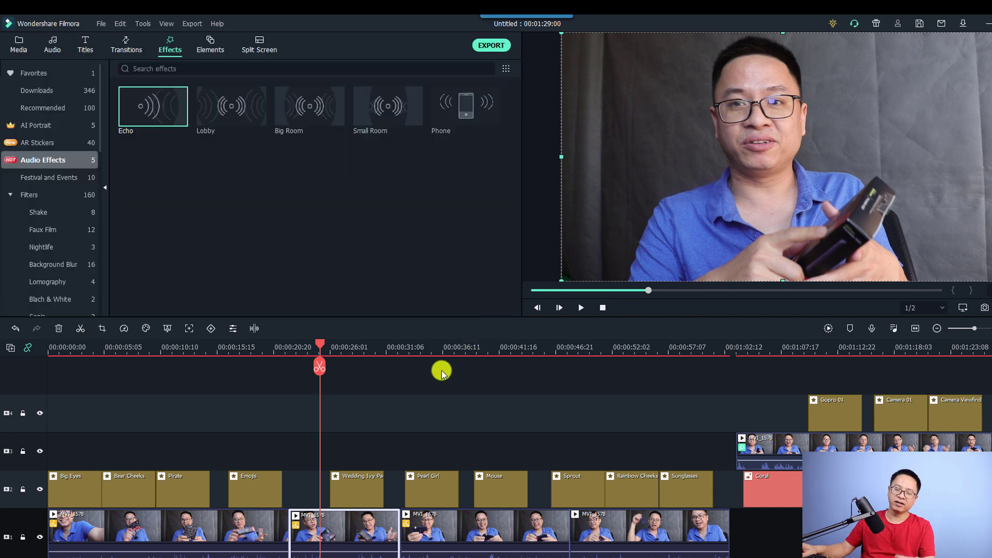